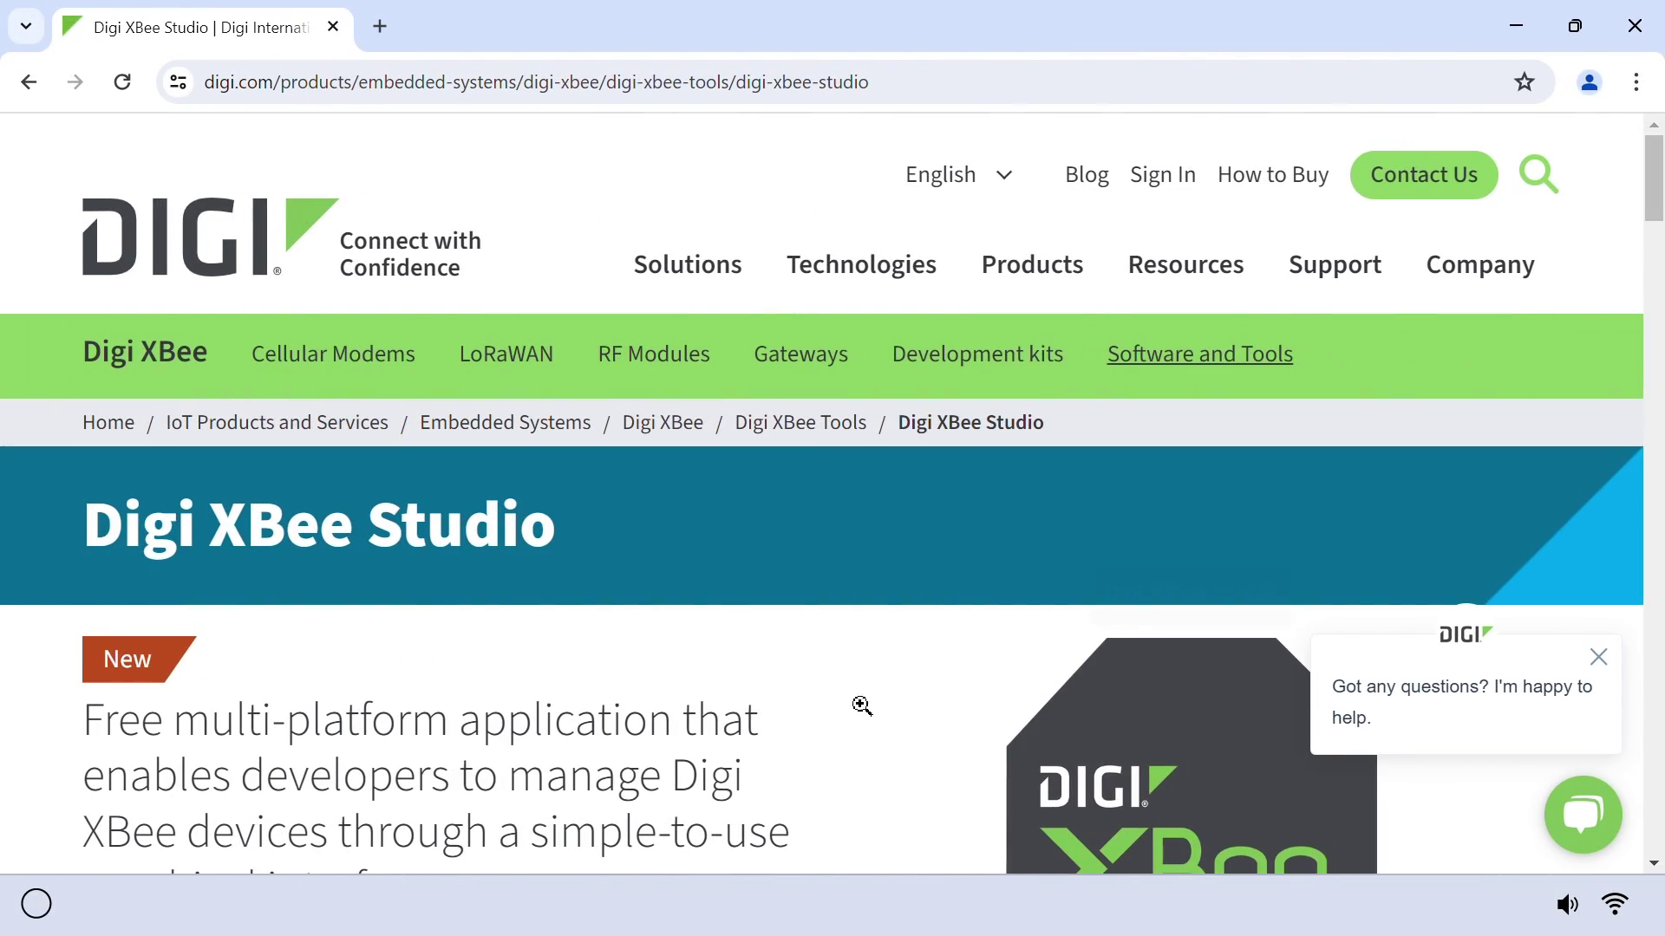
{"action": "scroll", "coordinate": [861, 704], "scroll_direction": "down", "scroll_amount": 2}
{"action": "scroll", "coordinate": [841, 690], "scroll_direction": "down", "scroll_amount": 3}
{"action": "scroll", "coordinate": [847, 691], "scroll_direction": "down", "scroll_amount": 4}
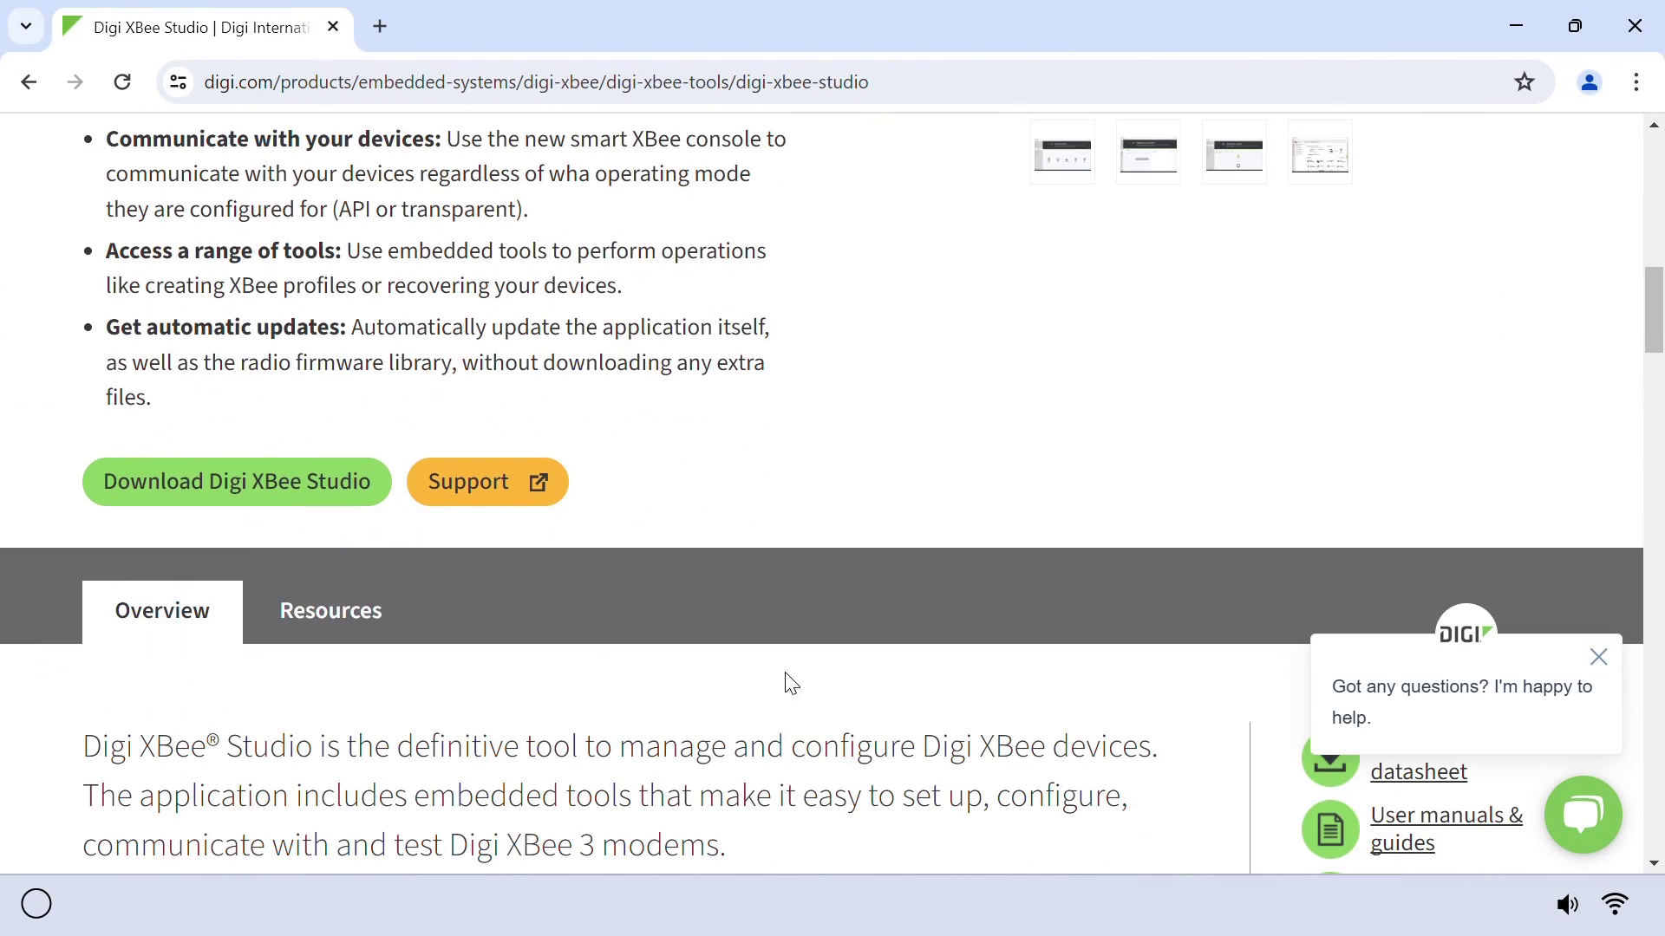
Go from the XBee Studio product page to its download and support page
{"action": "left_click", "coordinate": [364, 500]}
{"action": "scroll", "coordinate": [977, 659], "scroll_direction": "down", "scroll_amount": 3}
{"action": "scroll", "coordinate": [983, 659], "scroll_direction": "down", "scroll_amount": 5}
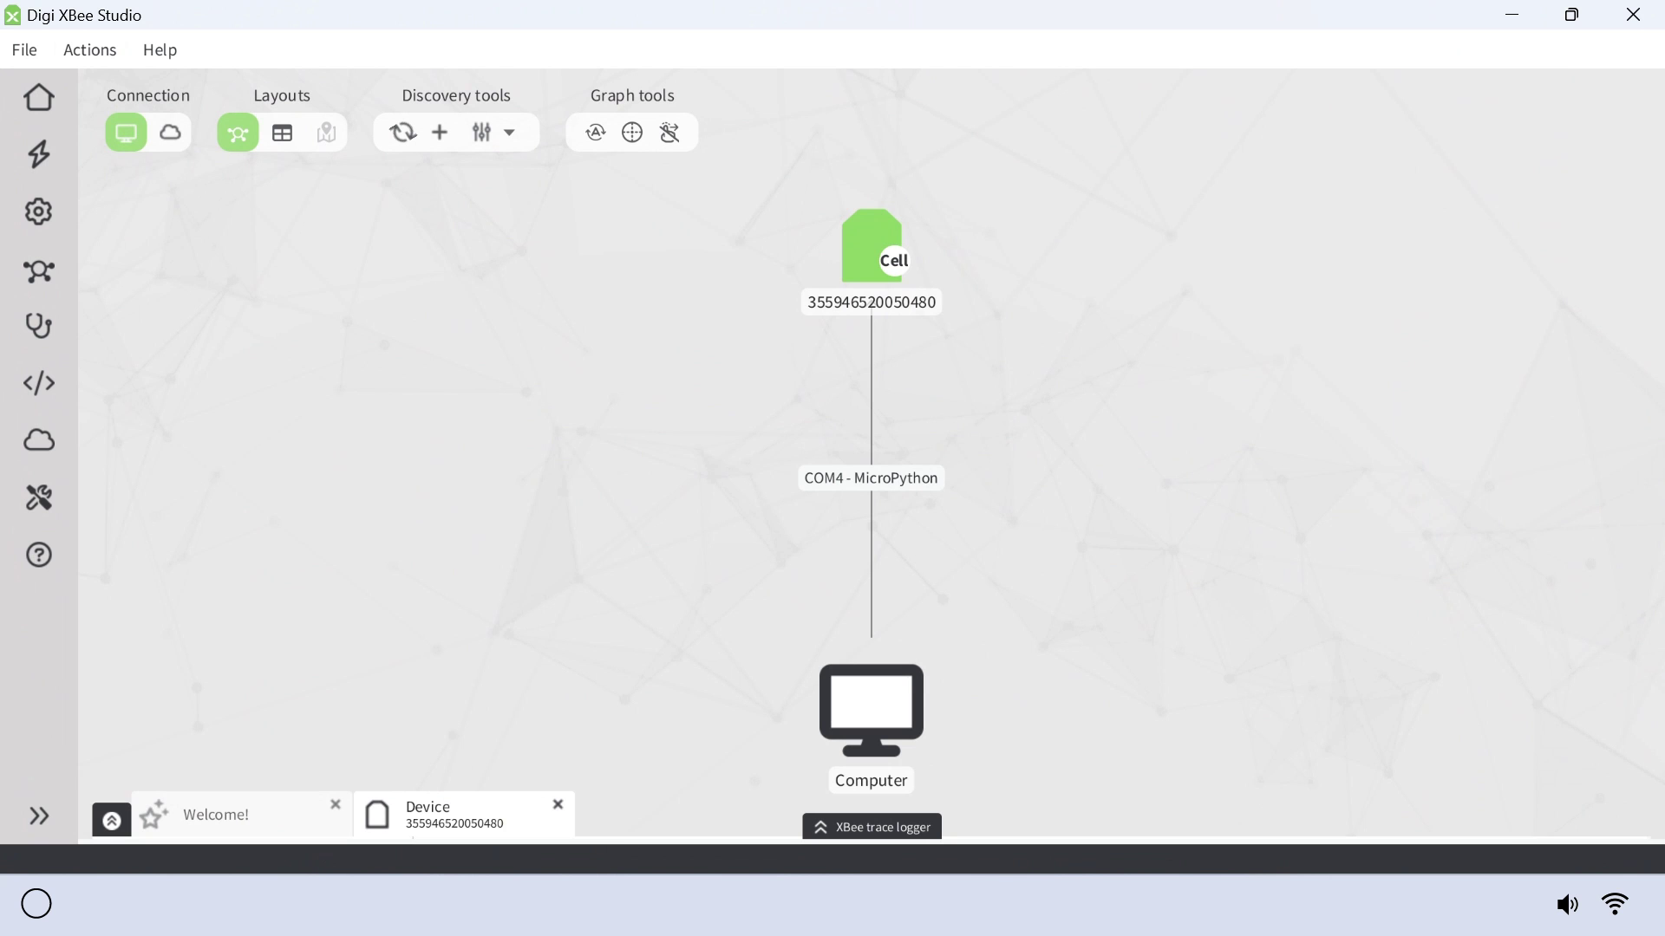
{"action": "mouse_move", "coordinate": [870, 247]}
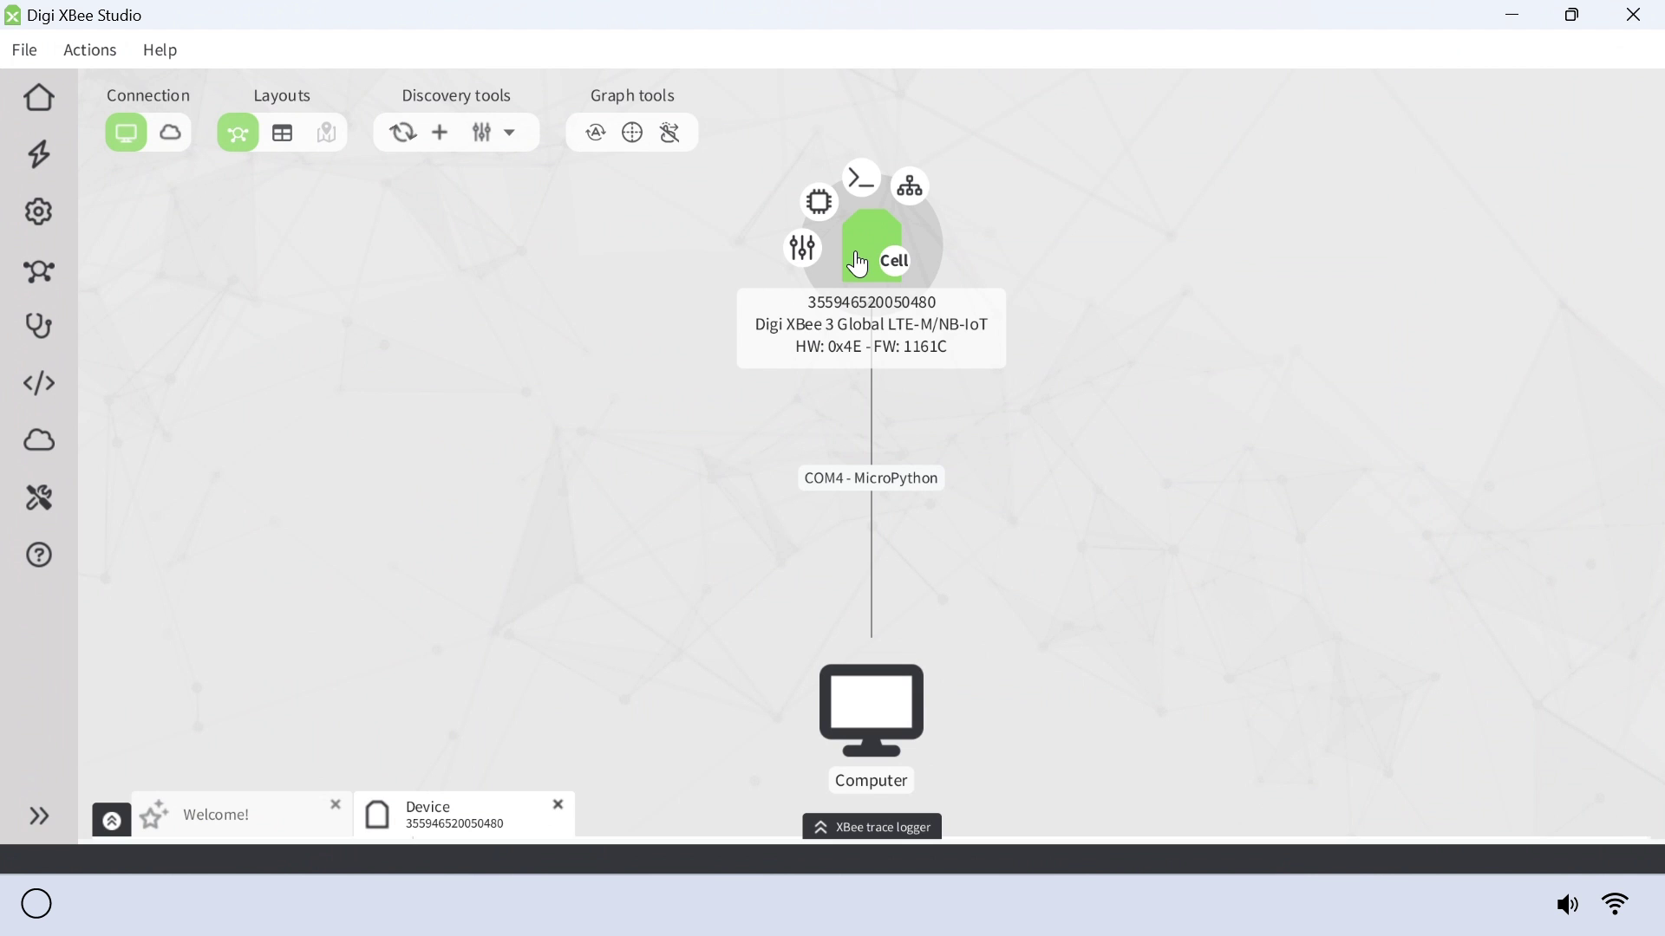
Upload main.py into the cellular device's /flash folder via XBee File System
{"action": "left_click", "coordinate": [859, 265]}
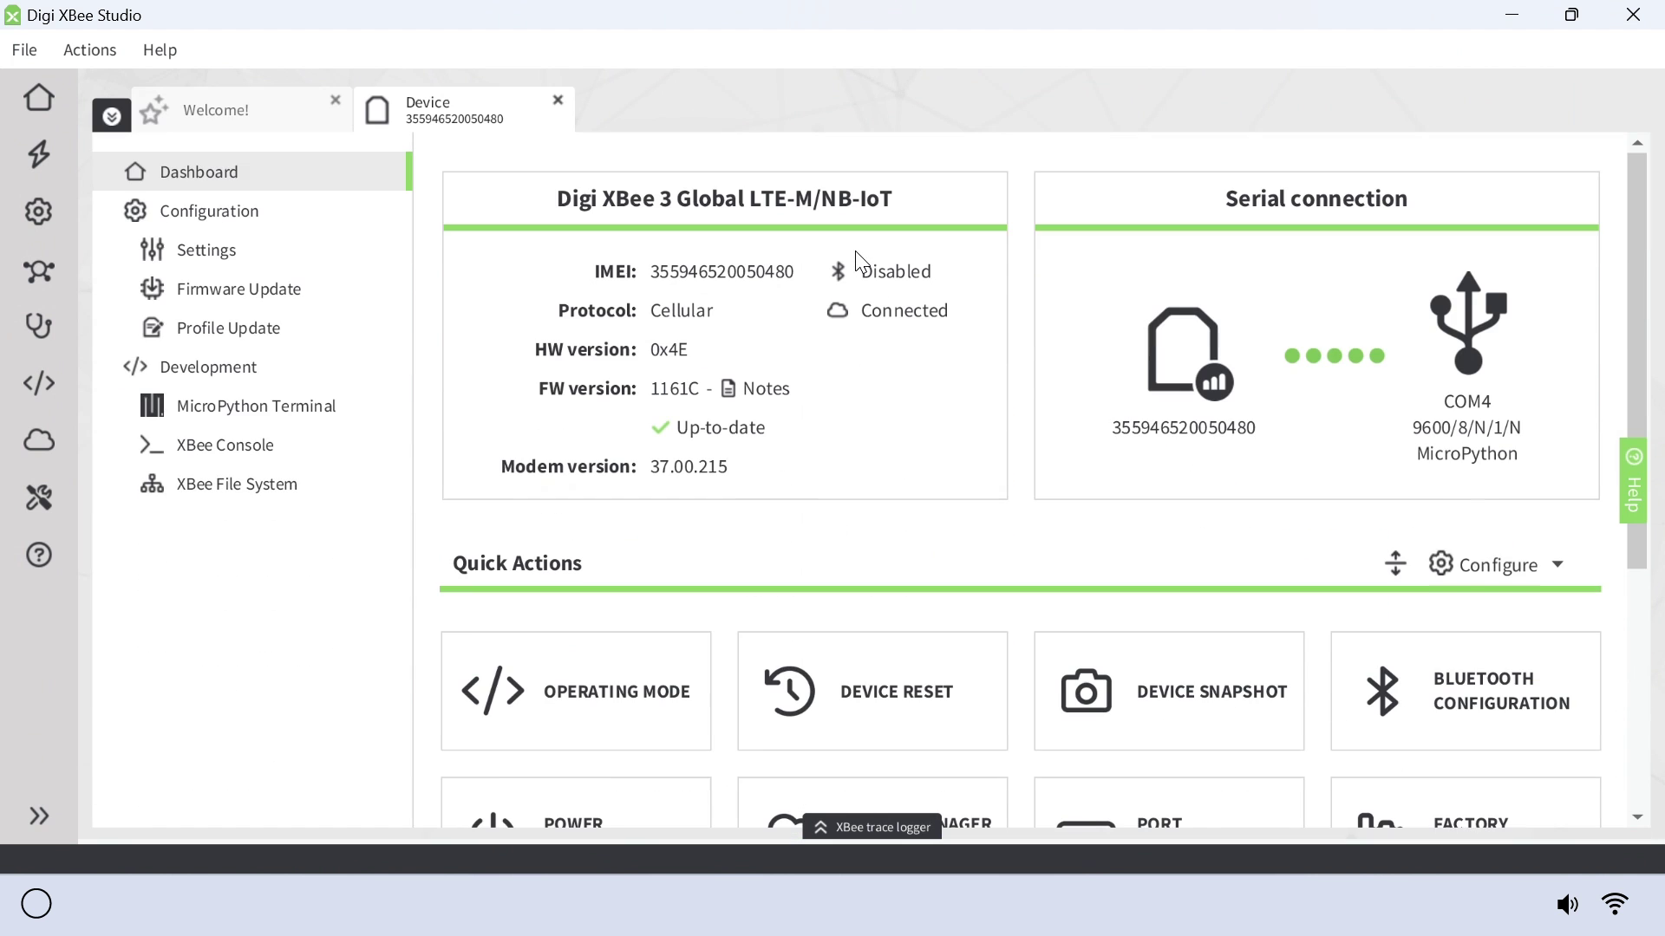
{"action": "left_click", "coordinate": [271, 495]}
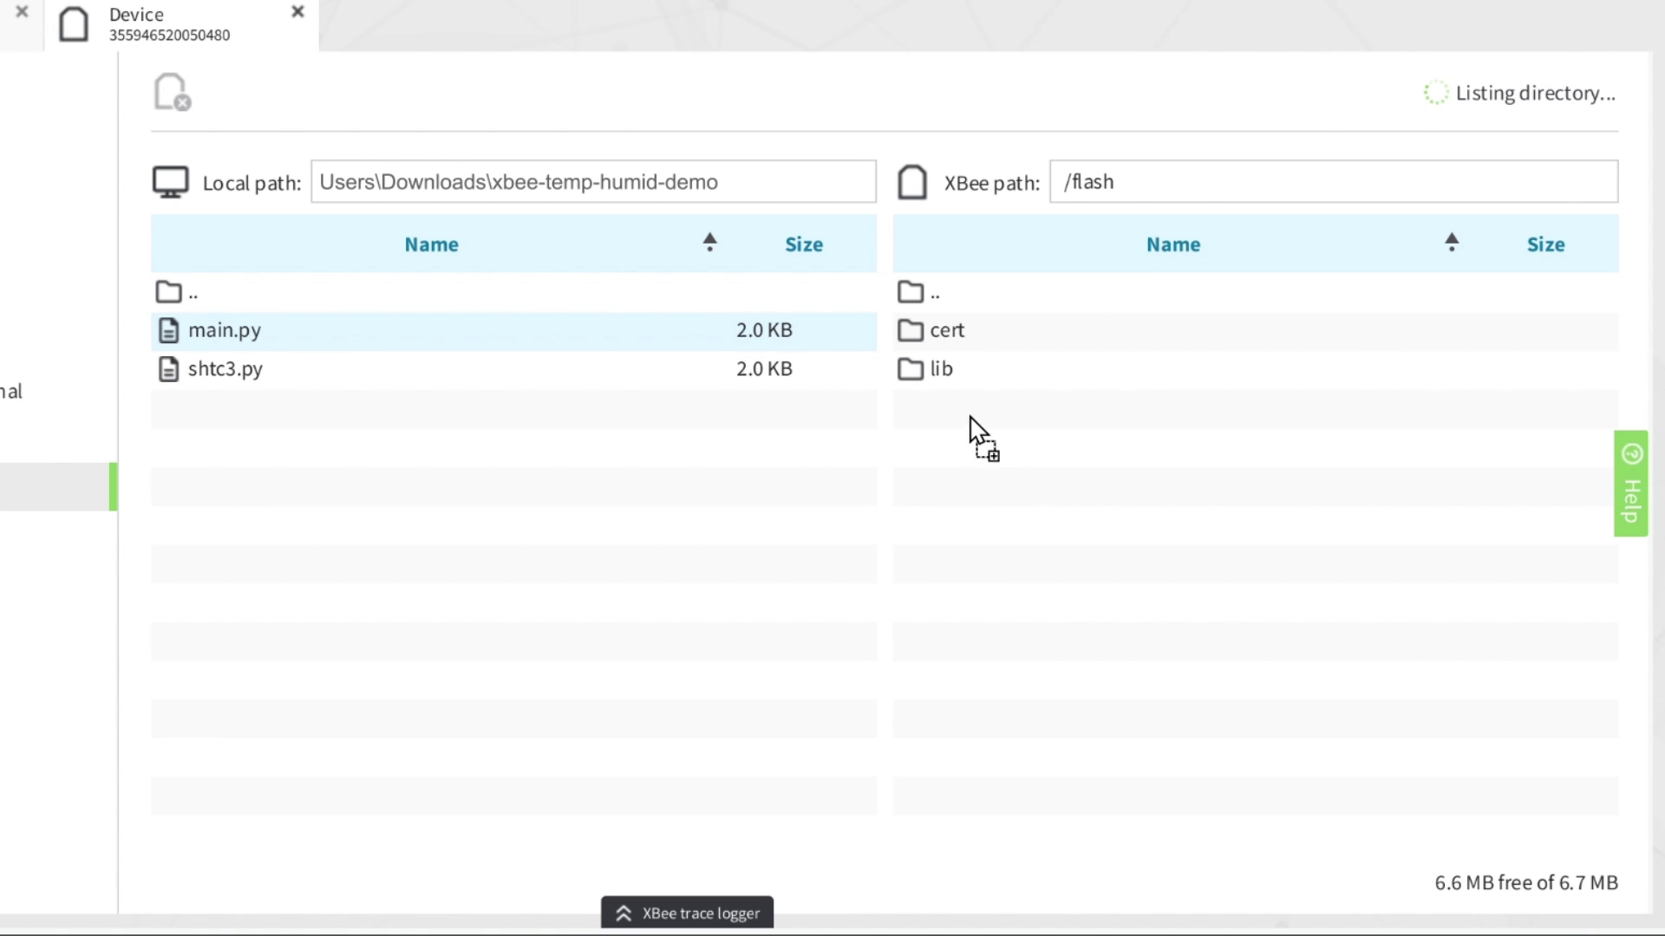
{"action": "left_click_drag", "start_coordinate": [969, 419], "coordinate": [969, 424]}
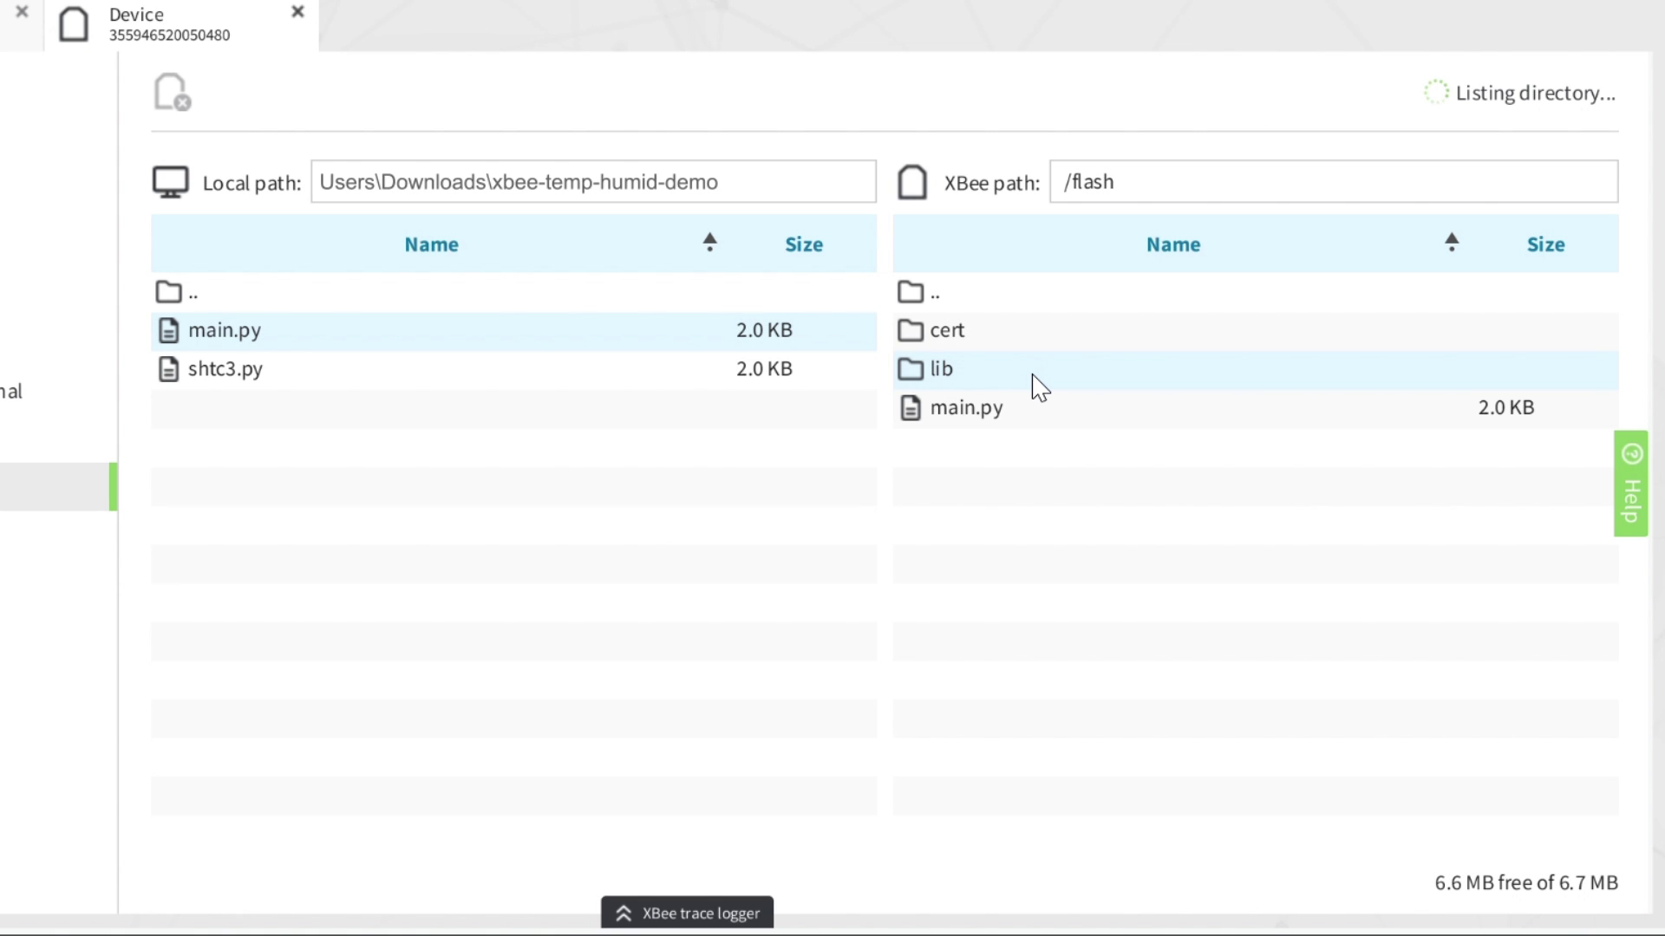
Upload shtc3.py from the demo folder into the device's /flash/lib folder
{"action": "double_click", "coordinate": [1037, 379]}
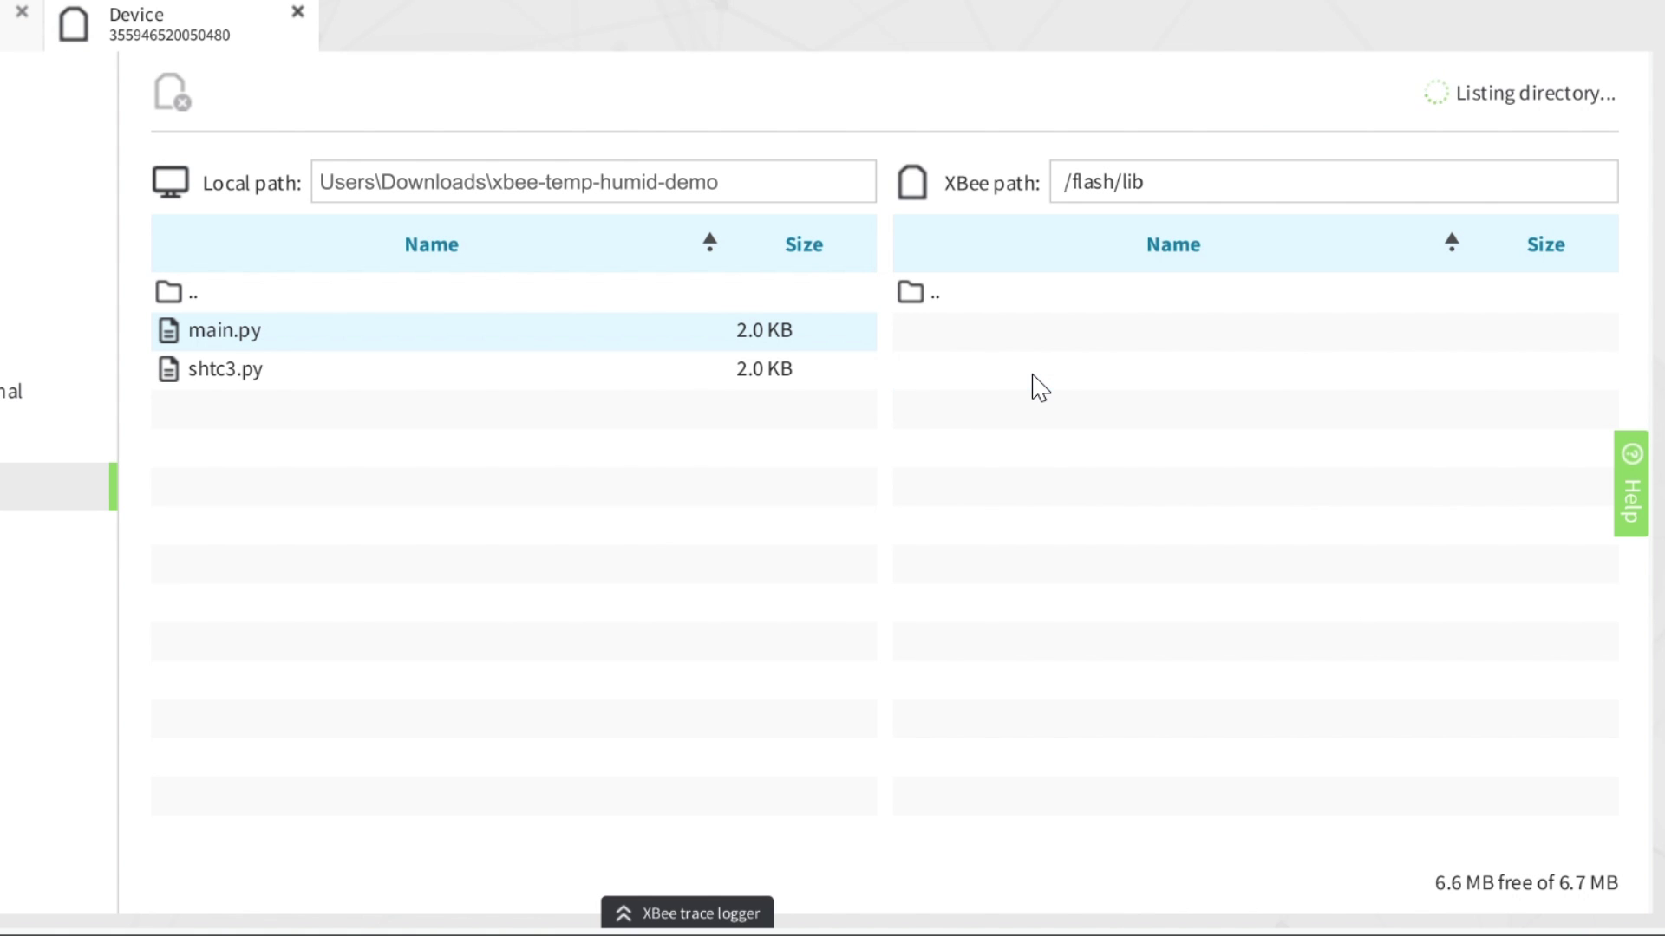
{"action": "left_click", "coordinate": [235, 377]}
{"action": "left_click_drag", "start_coordinate": [808, 400], "coordinate": [974, 342]}
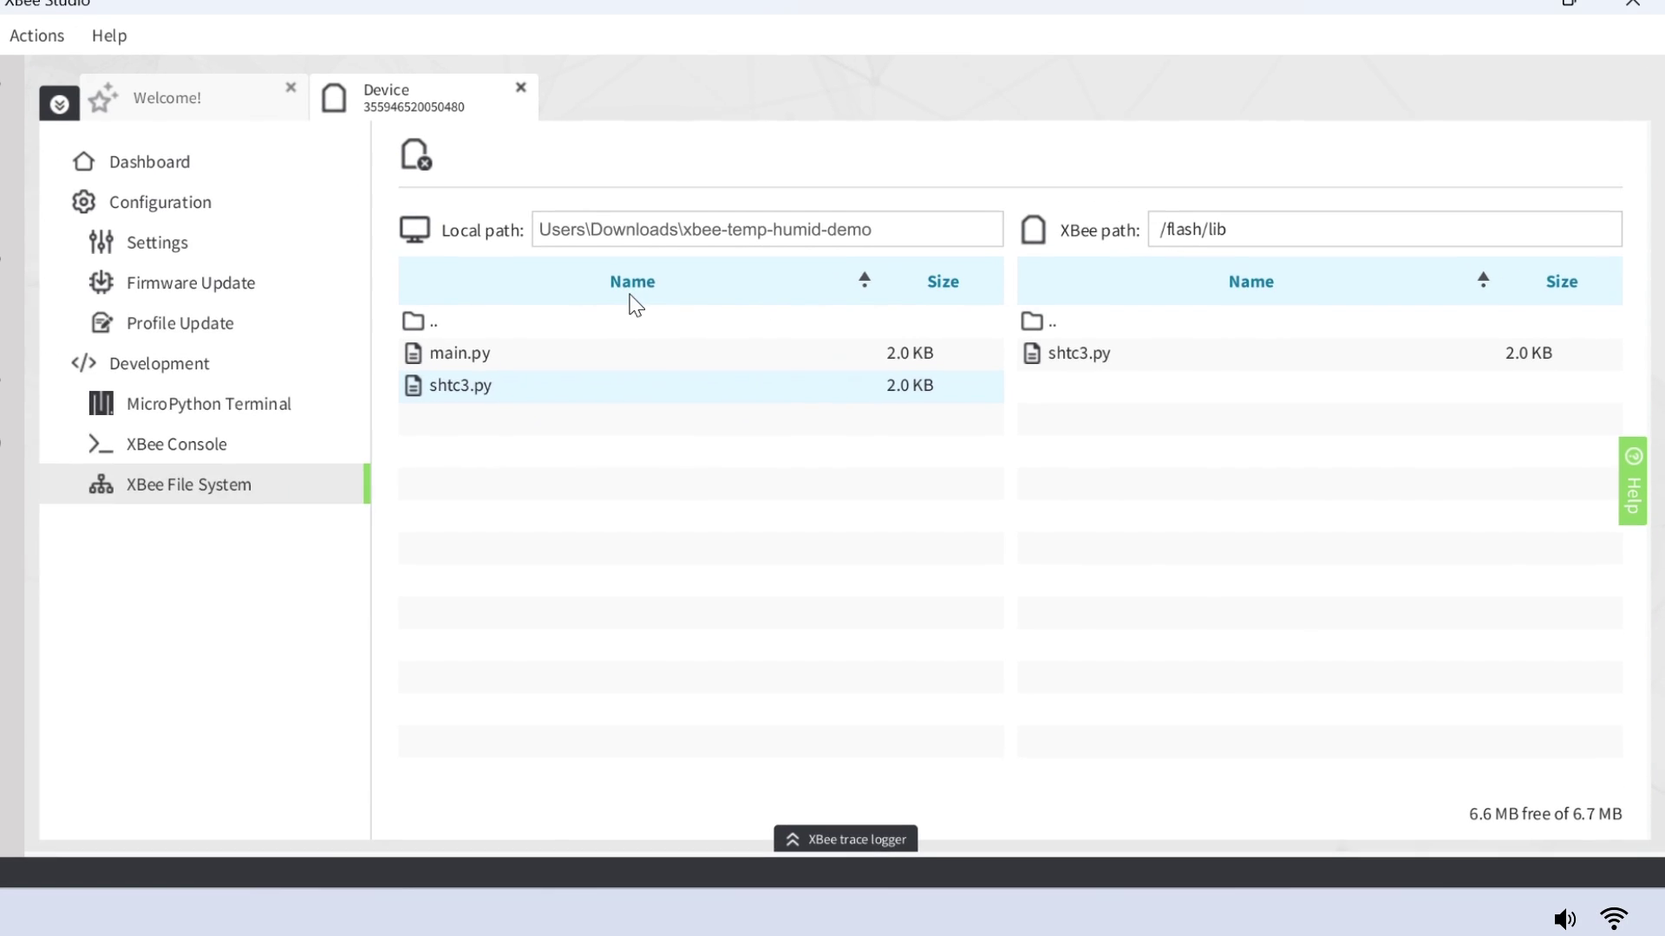
Set Python Auto Start (PS) to Enabled [1] and write it to the module
{"action": "left_click", "coordinate": [250, 254]}
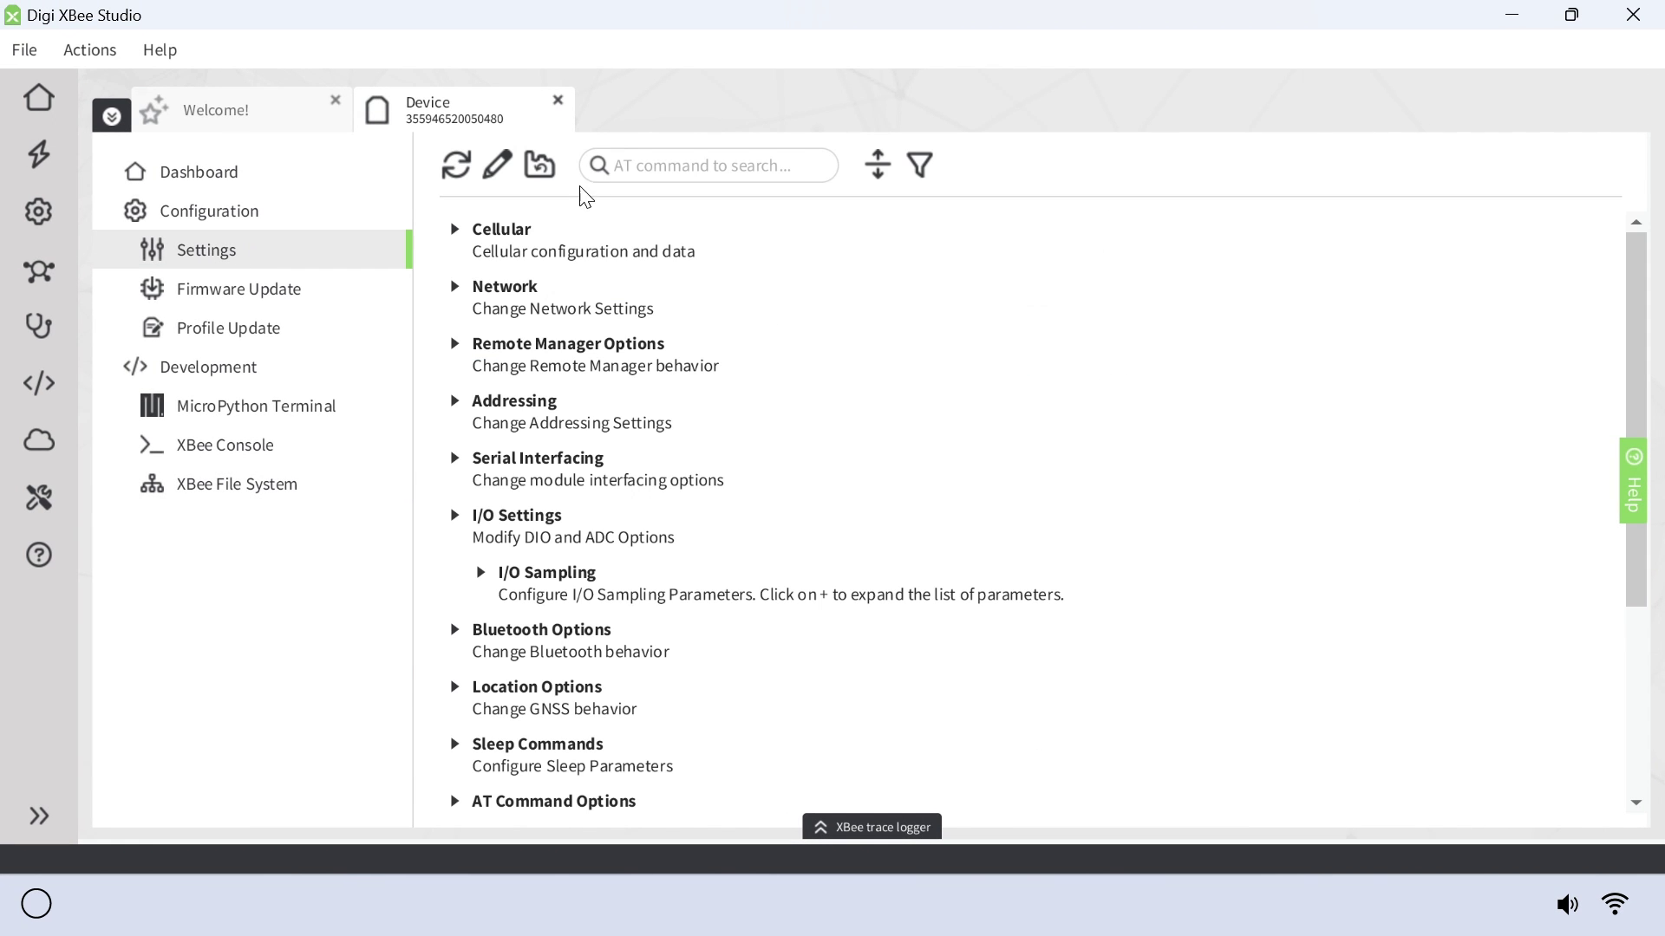
{"action": "left_click", "coordinate": [703, 161]}
{"action": "type", "text": "PS"}
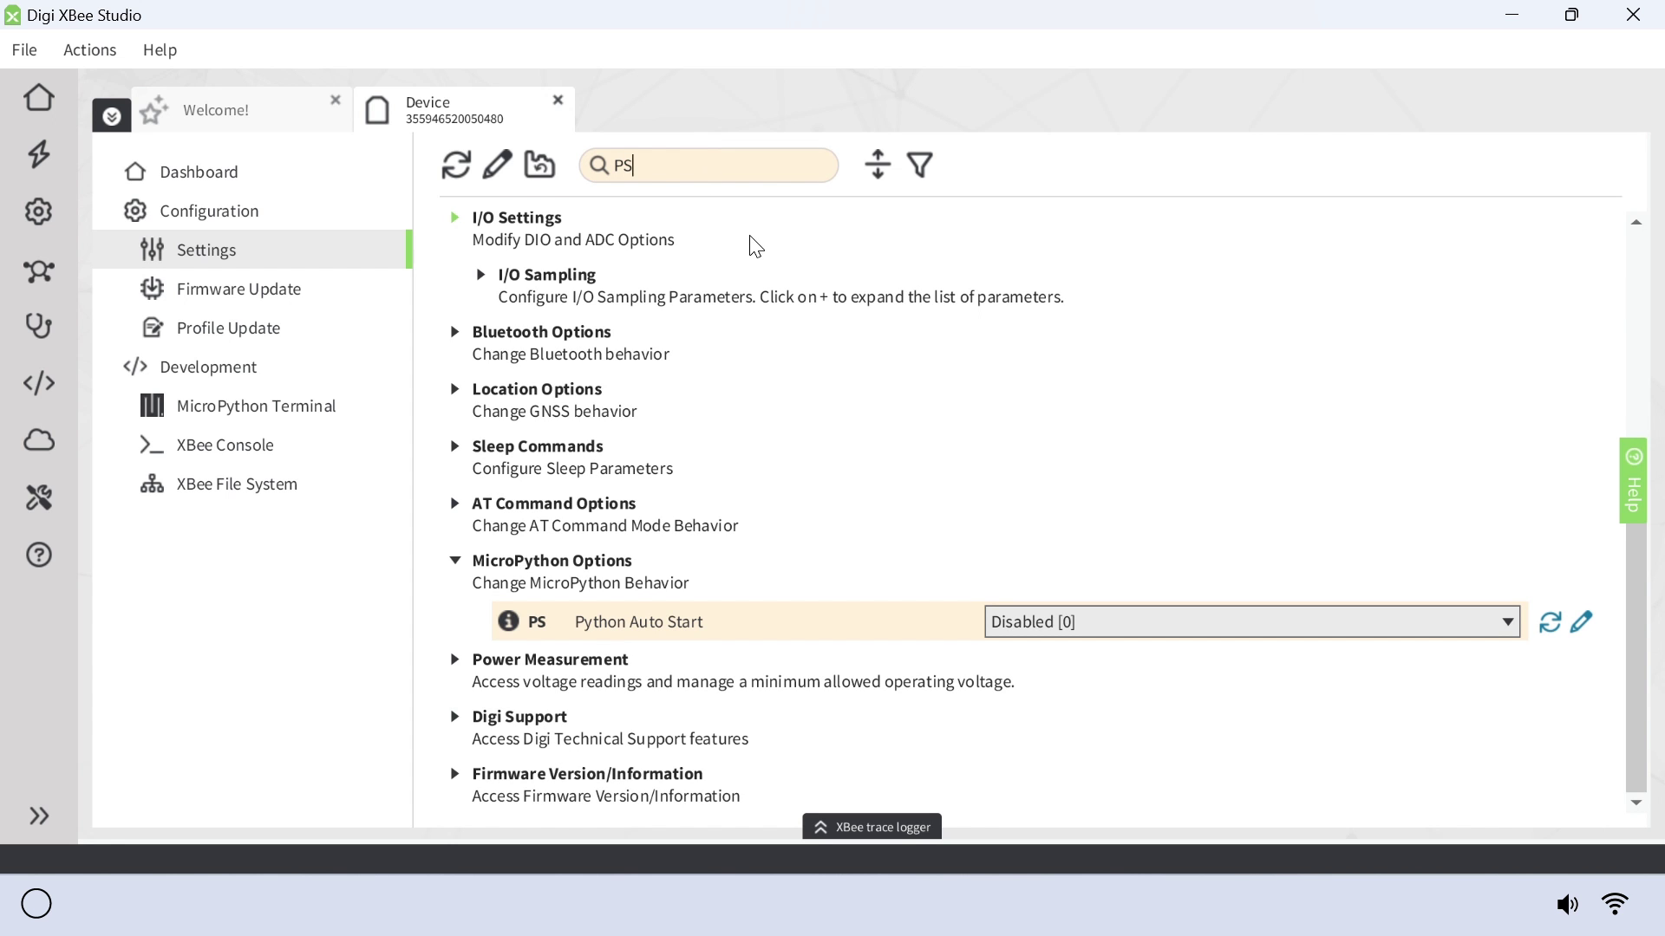
{"action": "left_click", "coordinate": [1172, 634]}
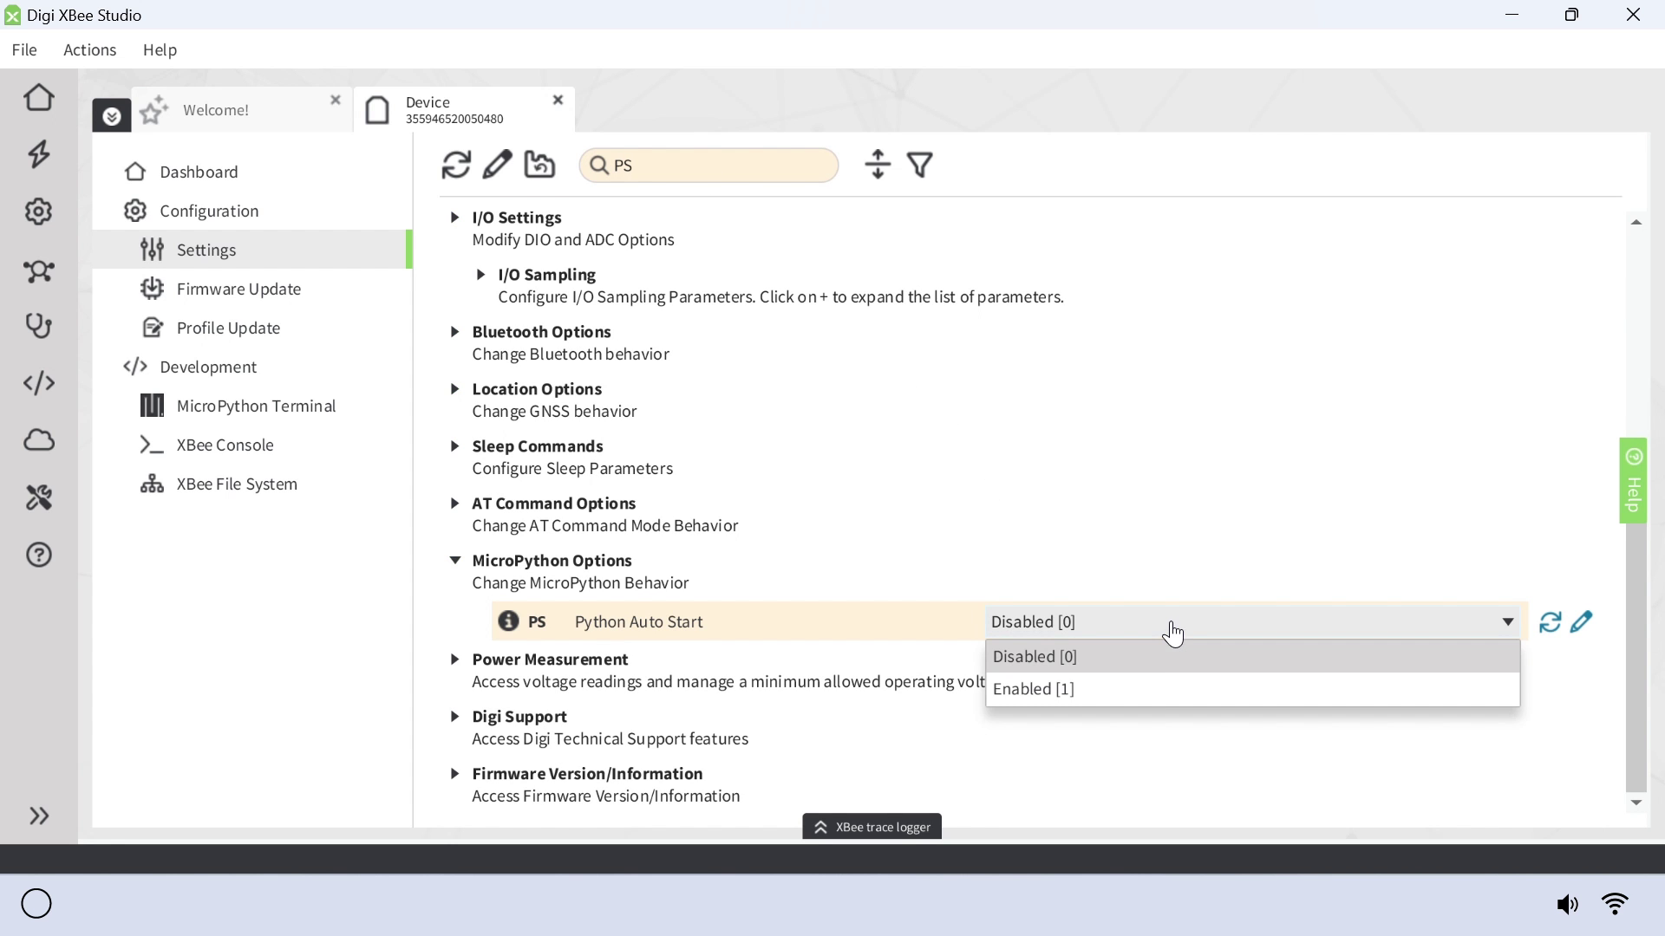
{"action": "left_click", "coordinate": [1158, 693]}
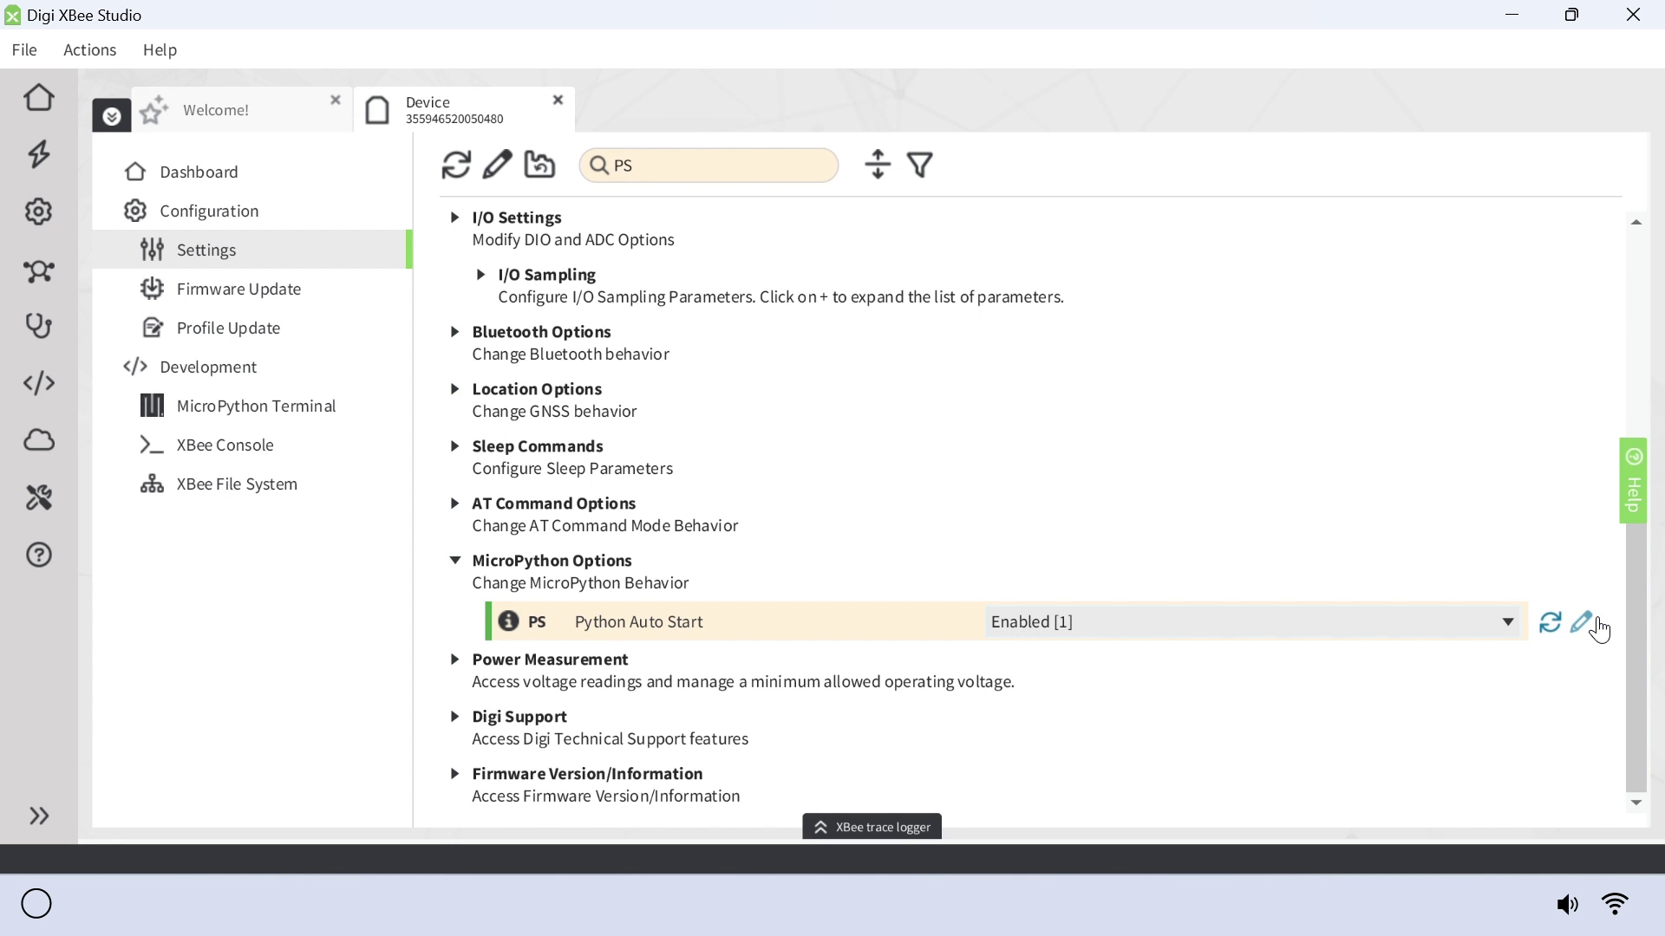
{"action": "left_click", "coordinate": [1584, 624]}
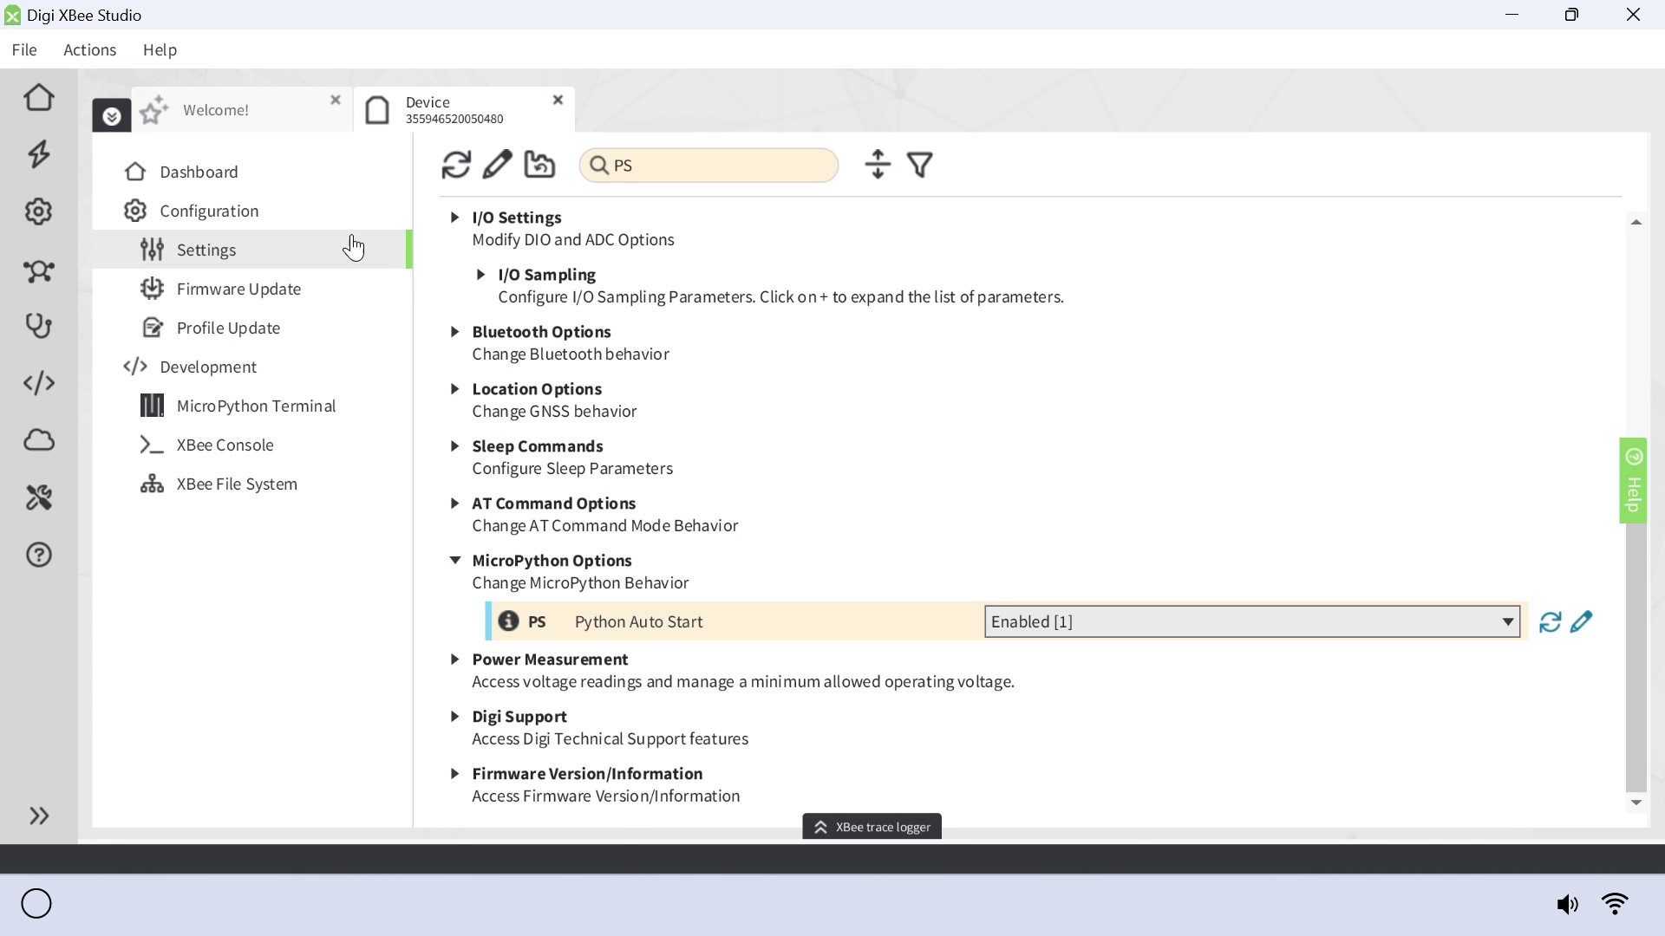
Reset the device from its dashboard
{"action": "left_click", "coordinate": [264, 175]}
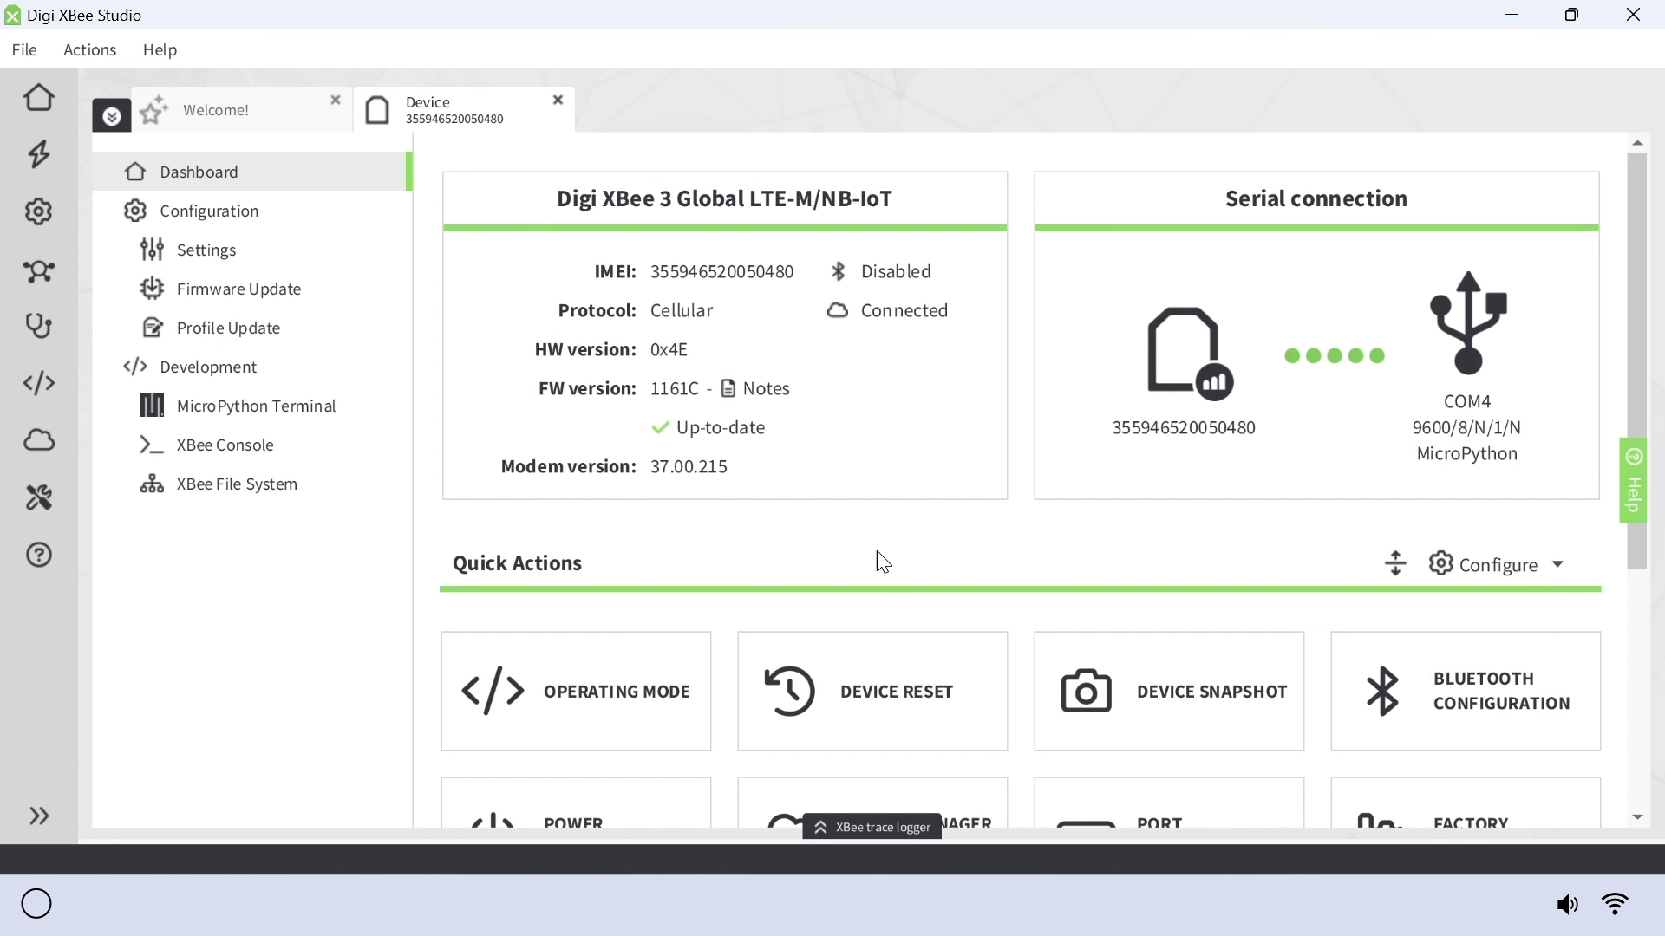
{"action": "left_click", "coordinate": [955, 676]}
{"action": "left_click", "coordinate": [861, 595]}
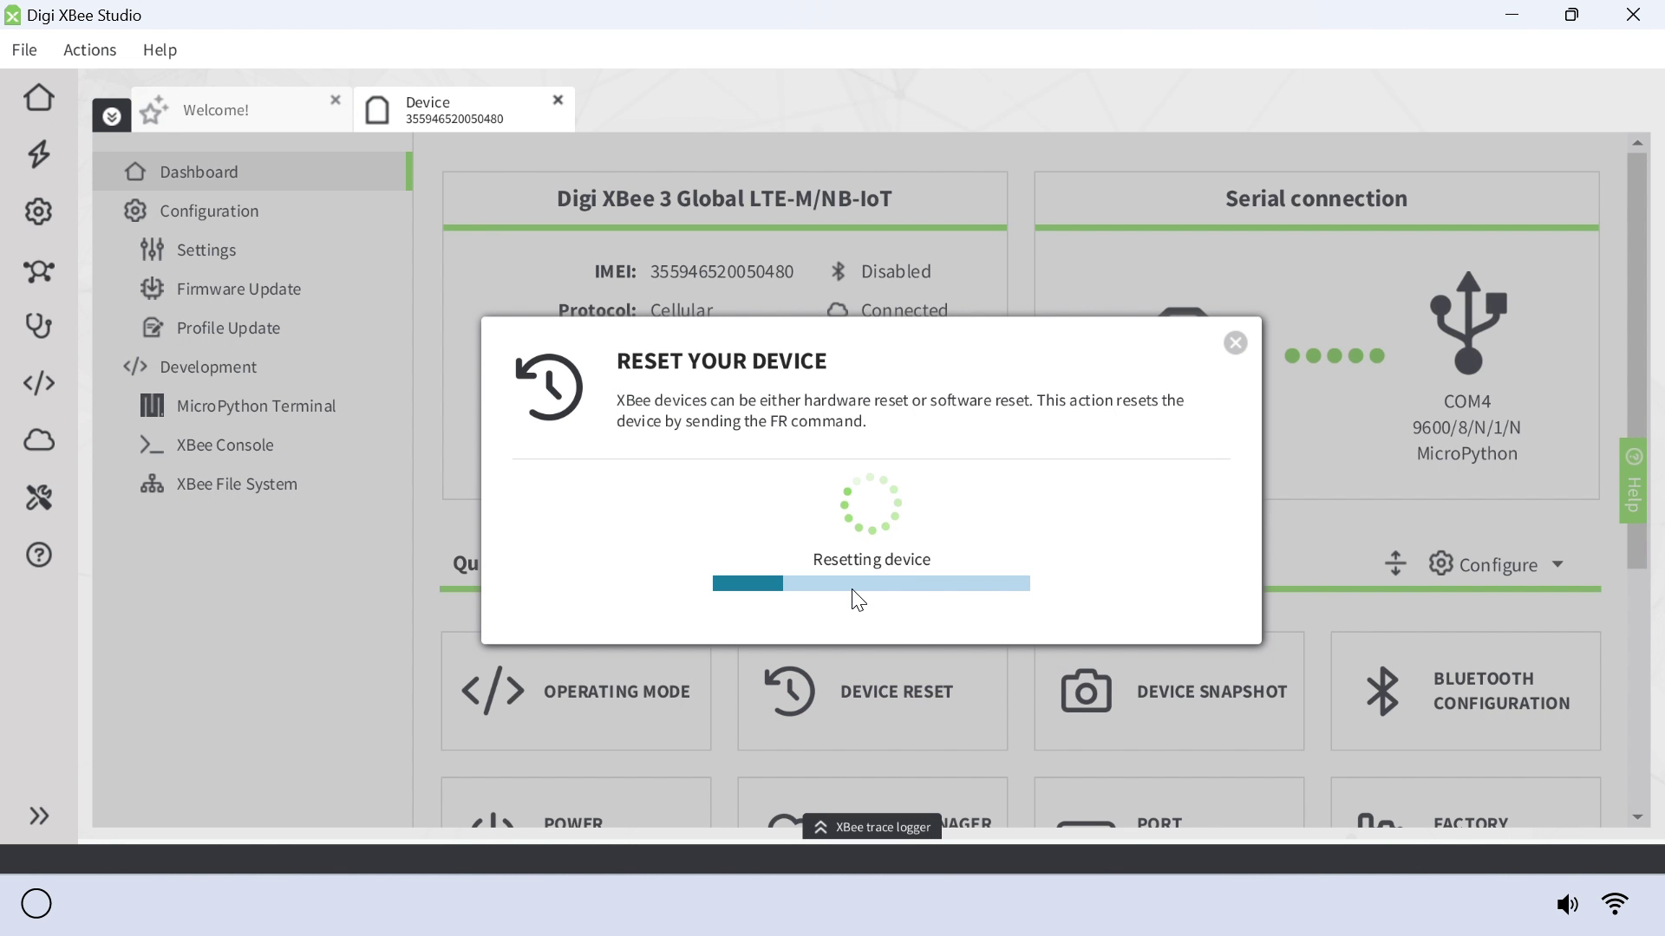
{"action": "scroll", "coordinate": [1371, 576], "scroll_direction": "down", "scroll_amount": 1}
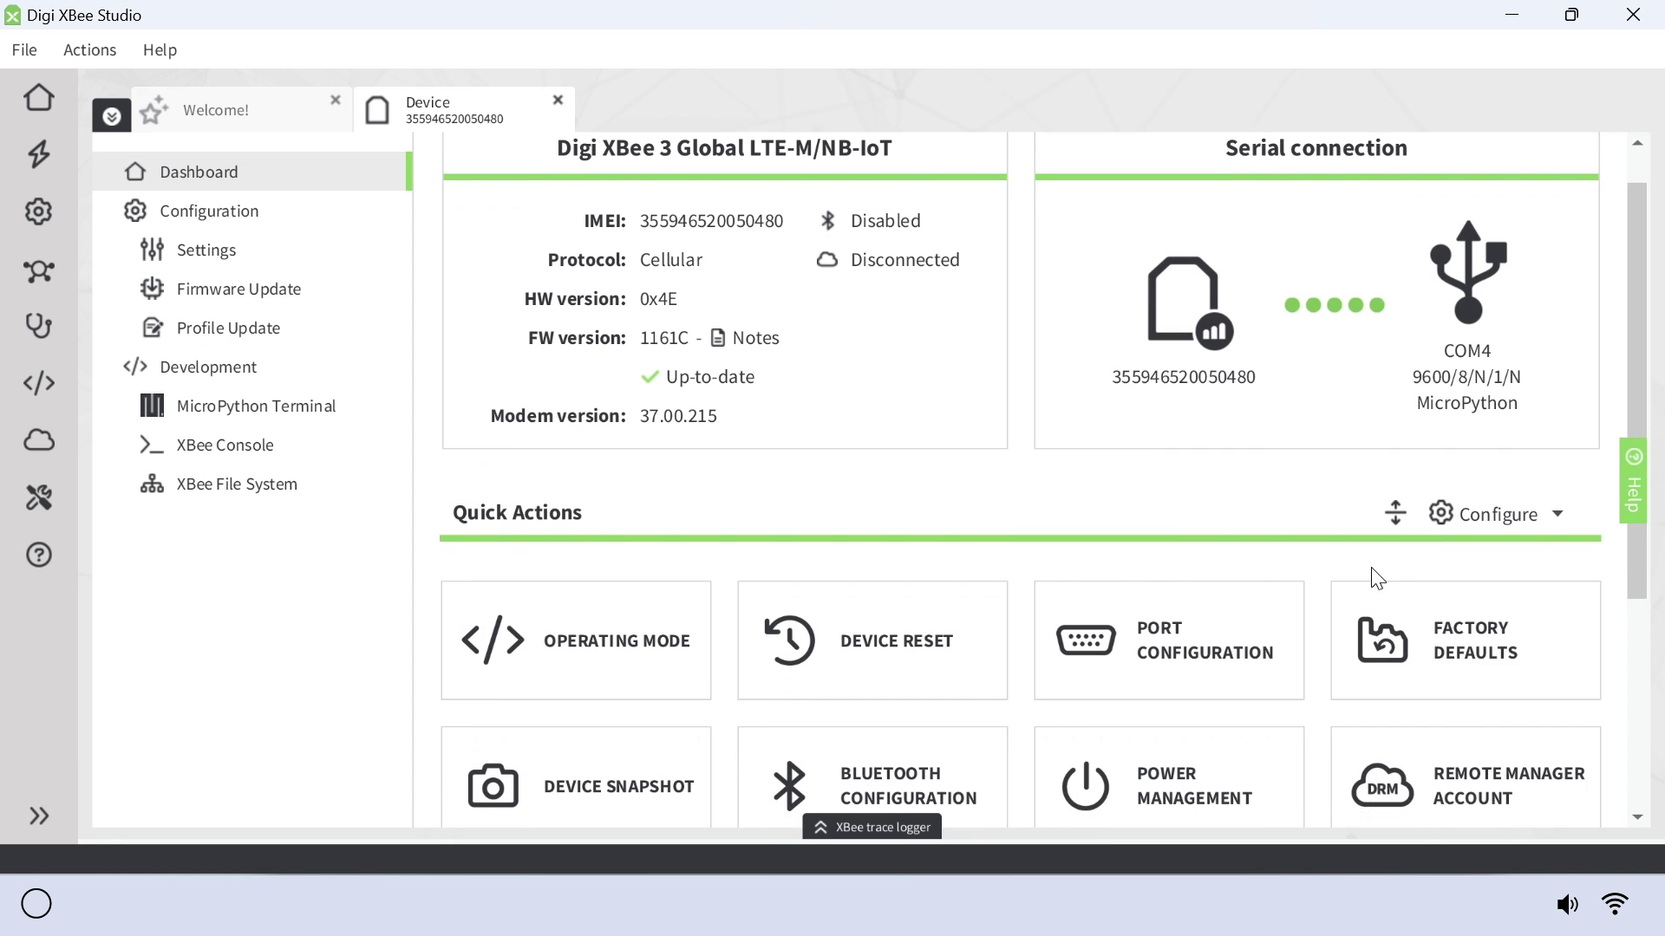
Register the device to the Remote Manager account, then head to settings for the APN
{"action": "left_click", "coordinate": [1468, 765]}
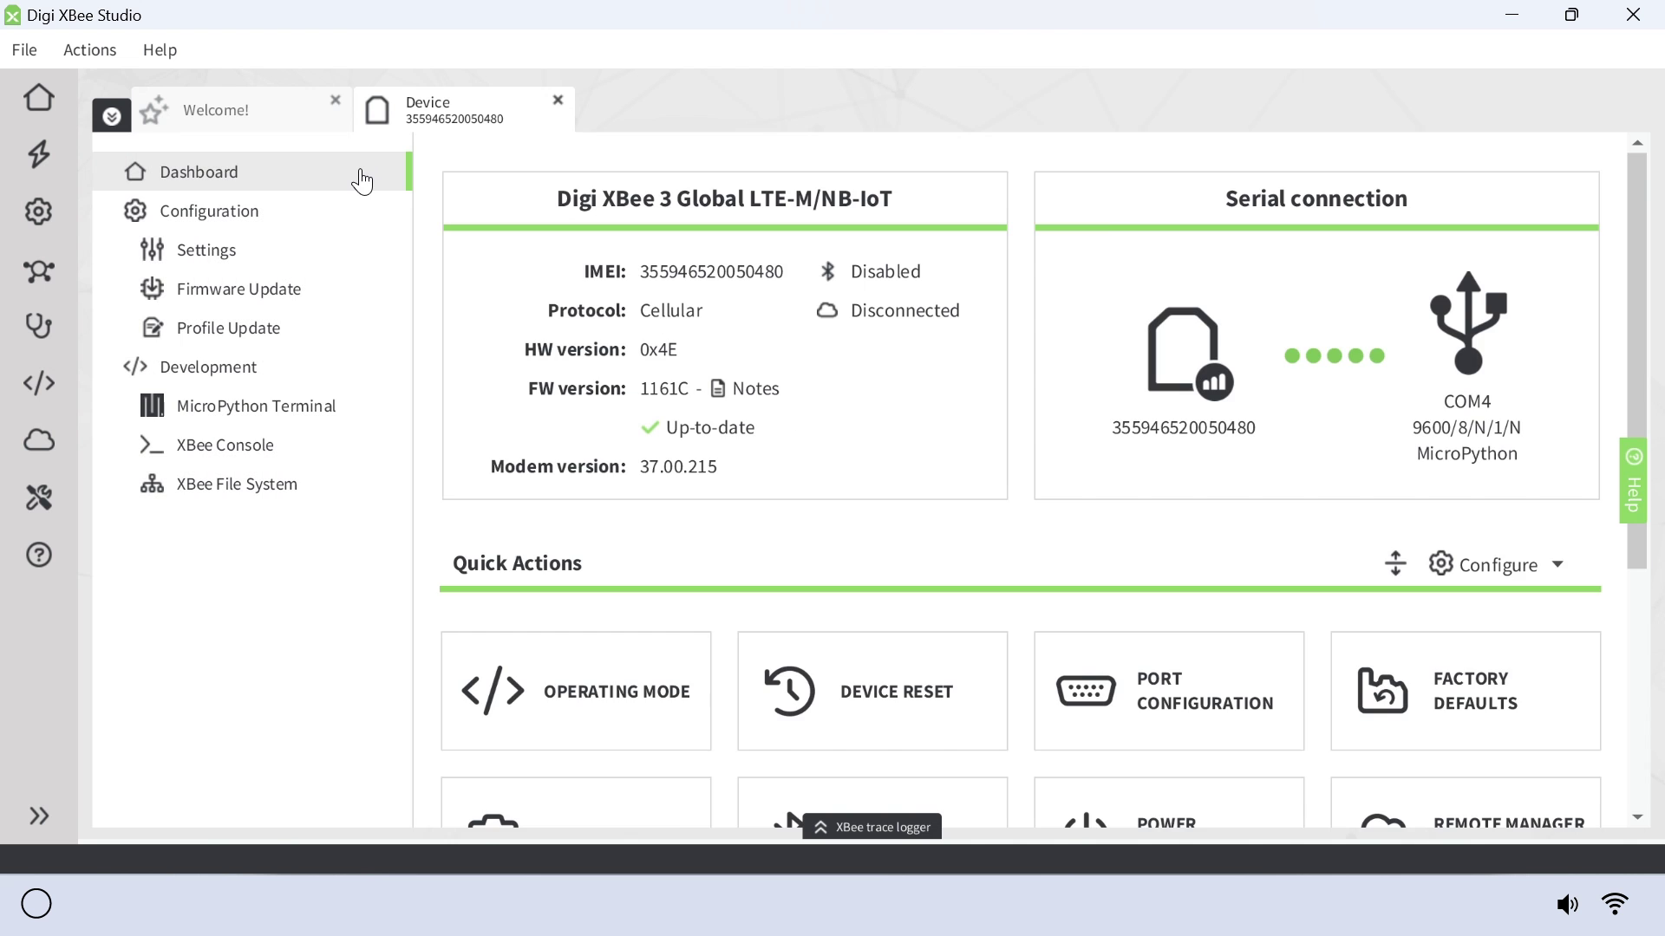
{"action": "scroll", "coordinate": [582, 268], "scroll_direction": "down", "scroll_amount": 1}
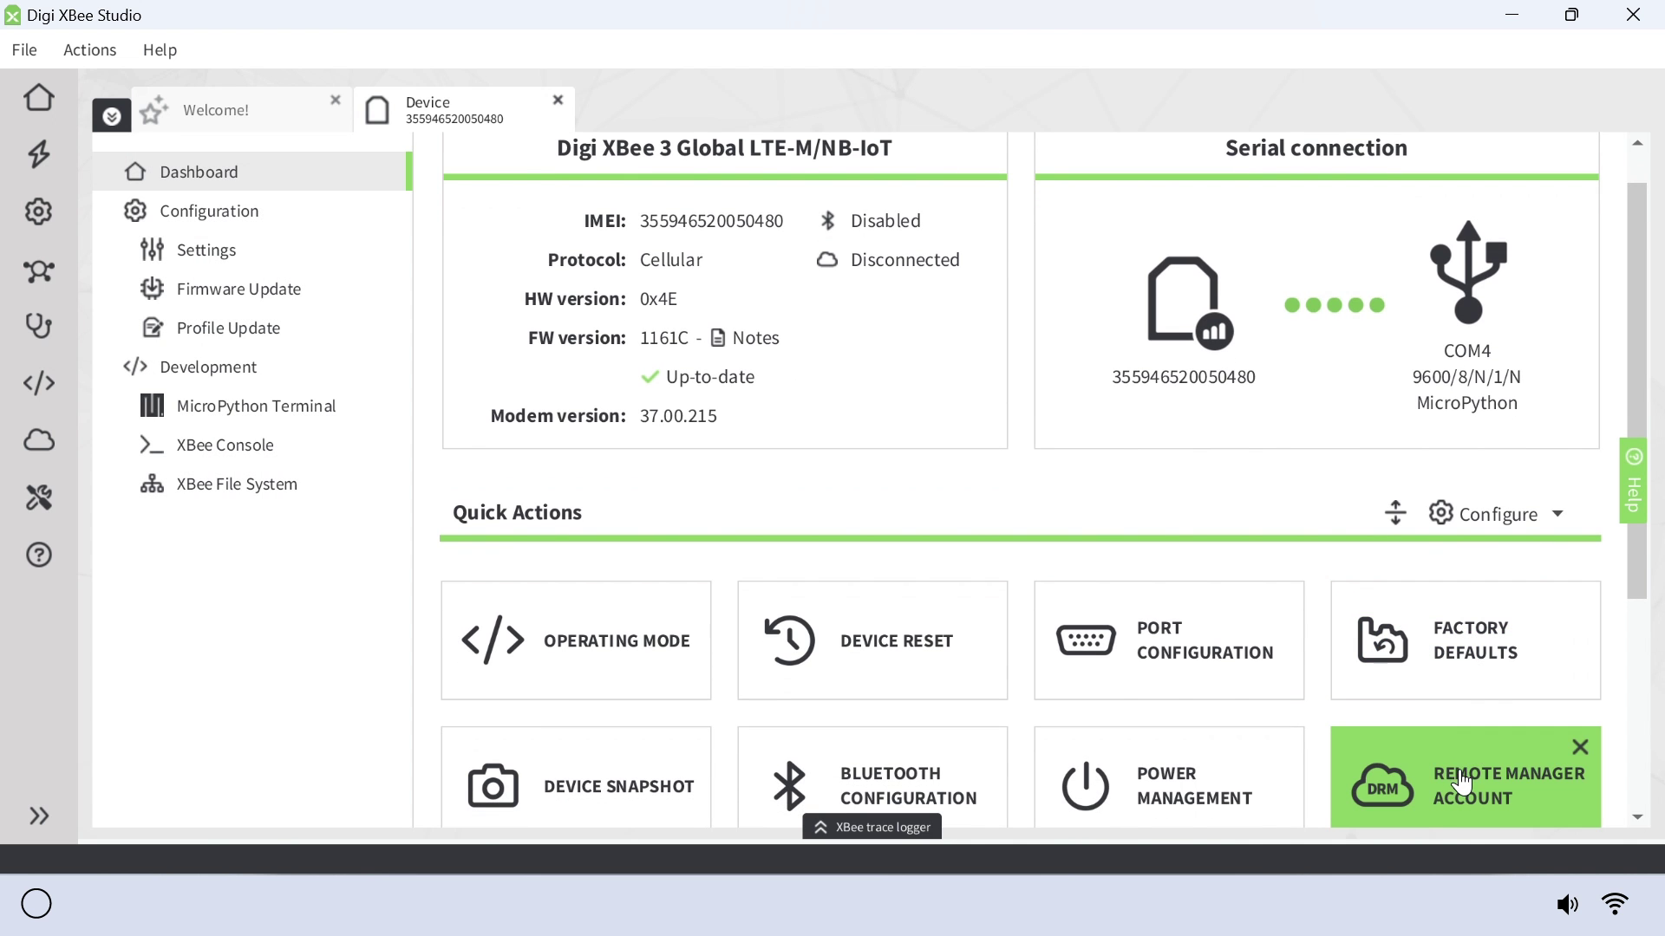
{"action": "left_click", "coordinate": [1477, 744]}
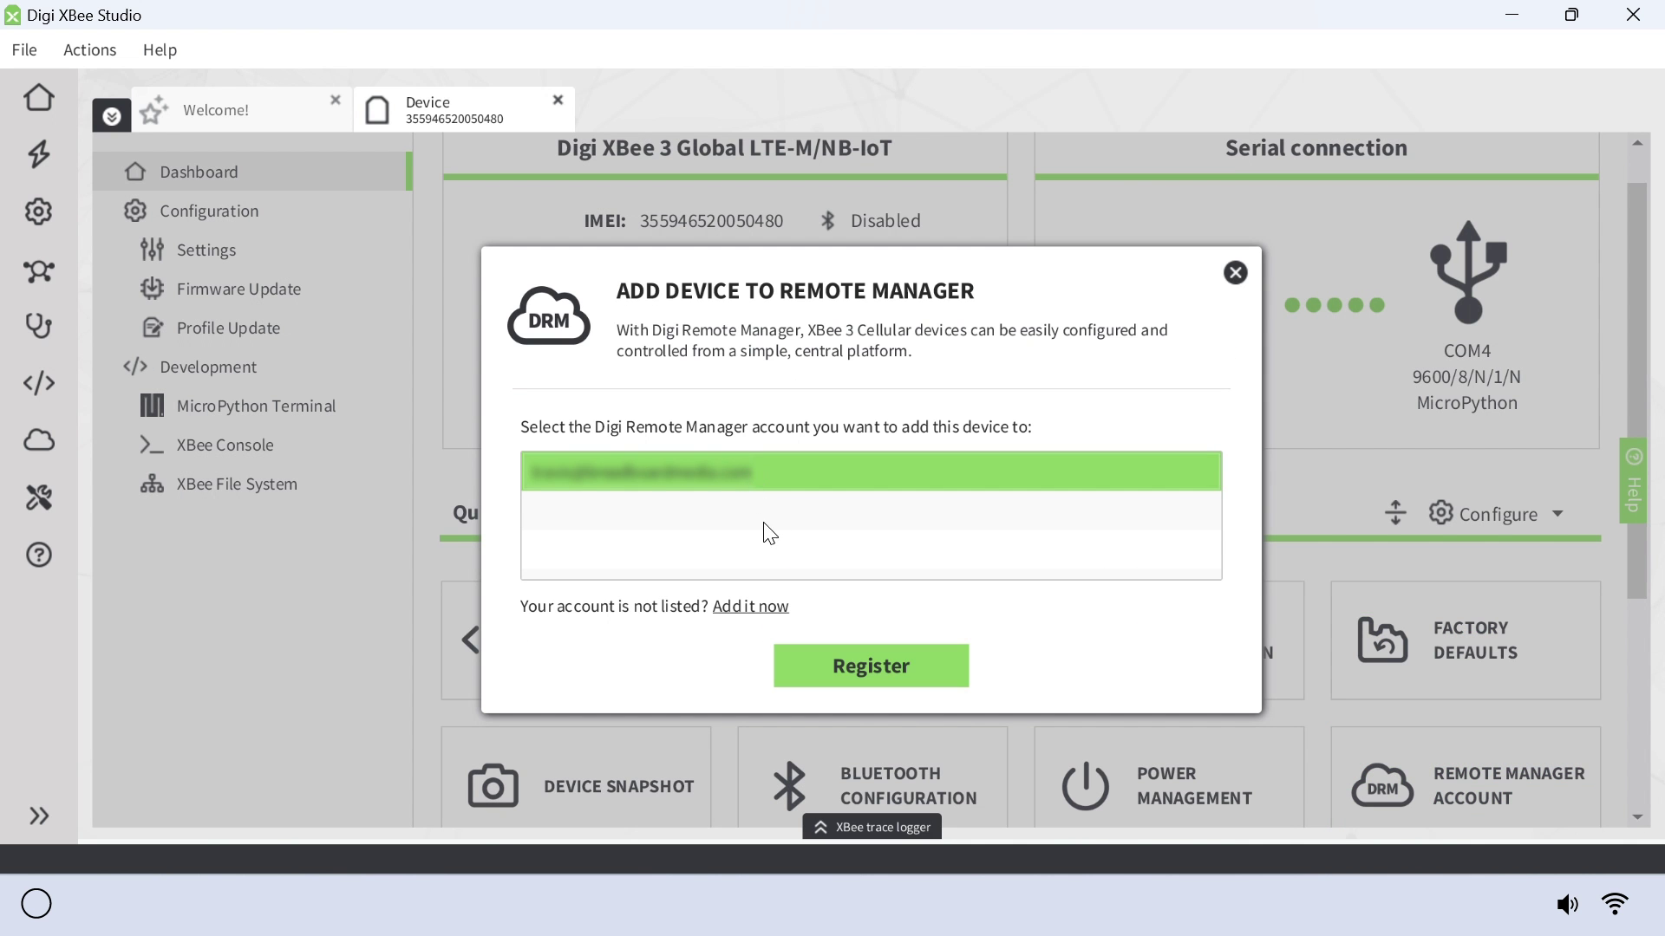
{"action": "left_click", "coordinate": [842, 663]}
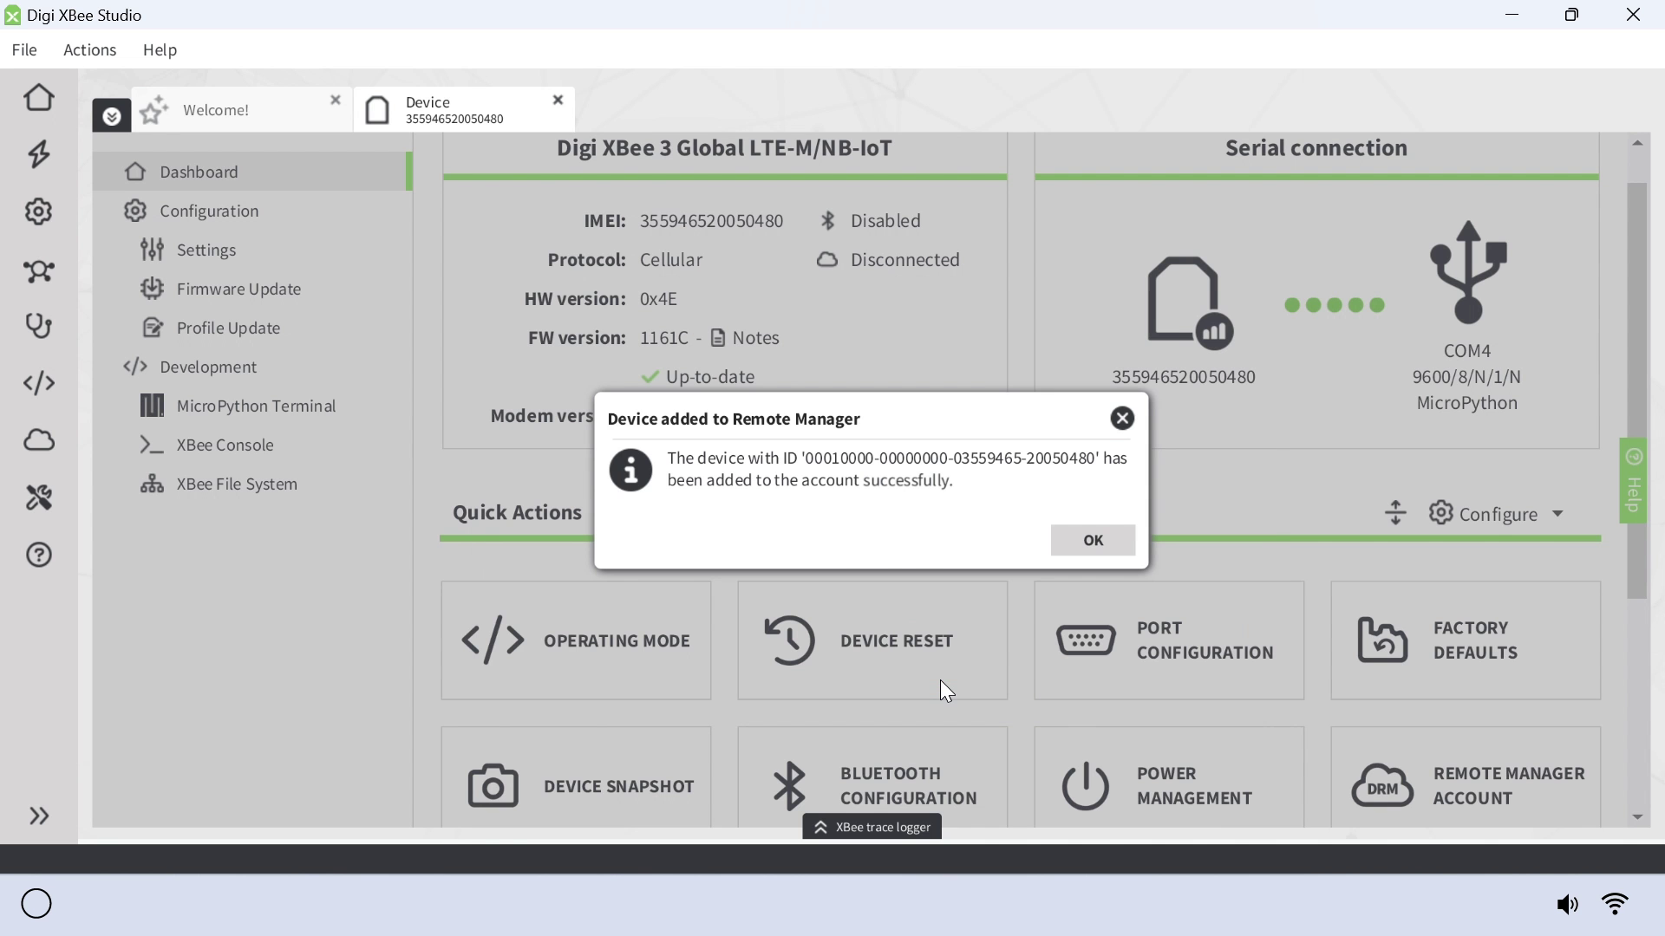
{"action": "key", "text": "Return"}
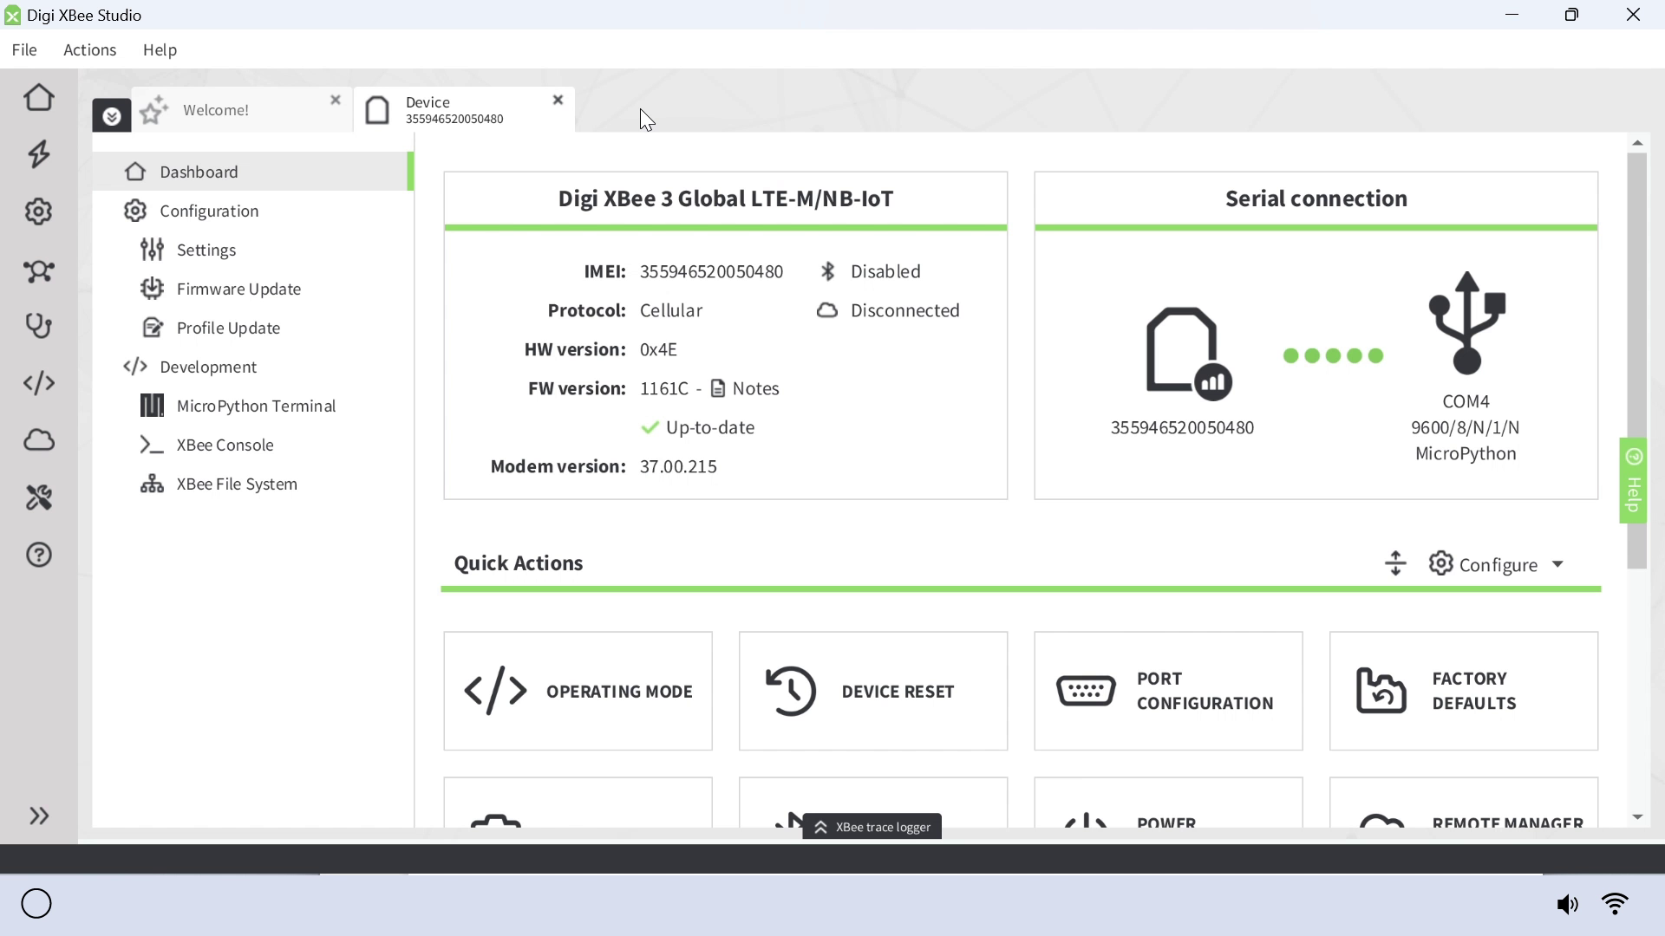
{"action": "left_click", "coordinate": [205, 249]}
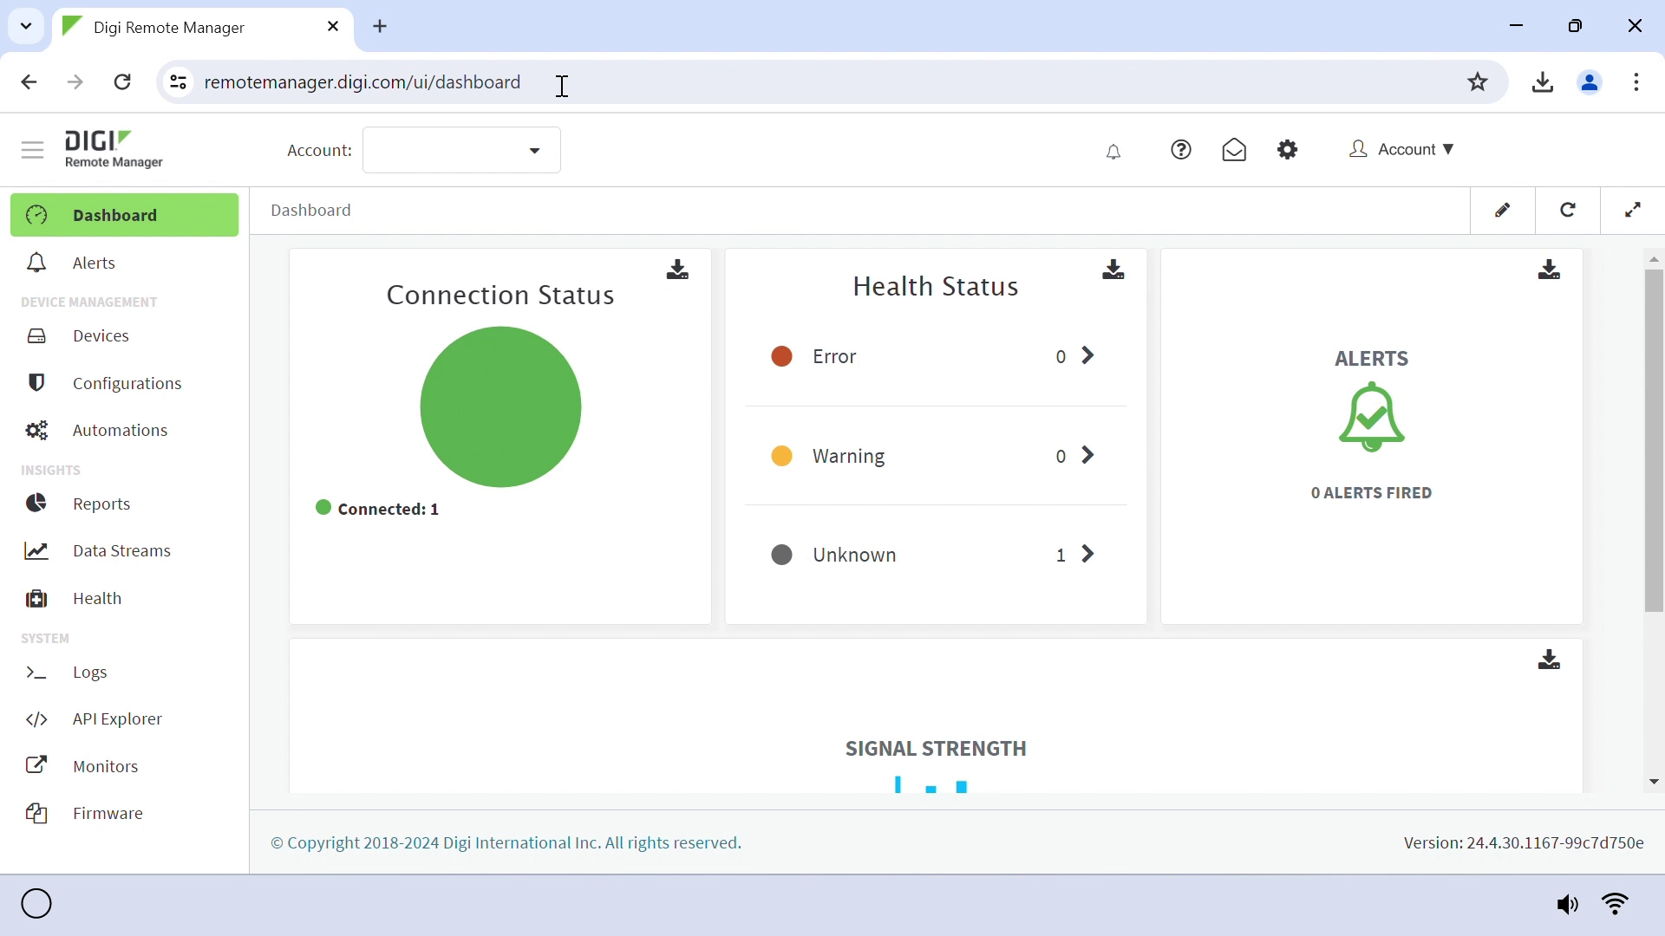
Chart the digikit/temperature stream instead of humidity in Data Streams
{"action": "left_click", "coordinate": [202, 566]}
{"action": "scroll", "coordinate": [1561, 513], "scroll_direction": "down", "scroll_amount": 2}
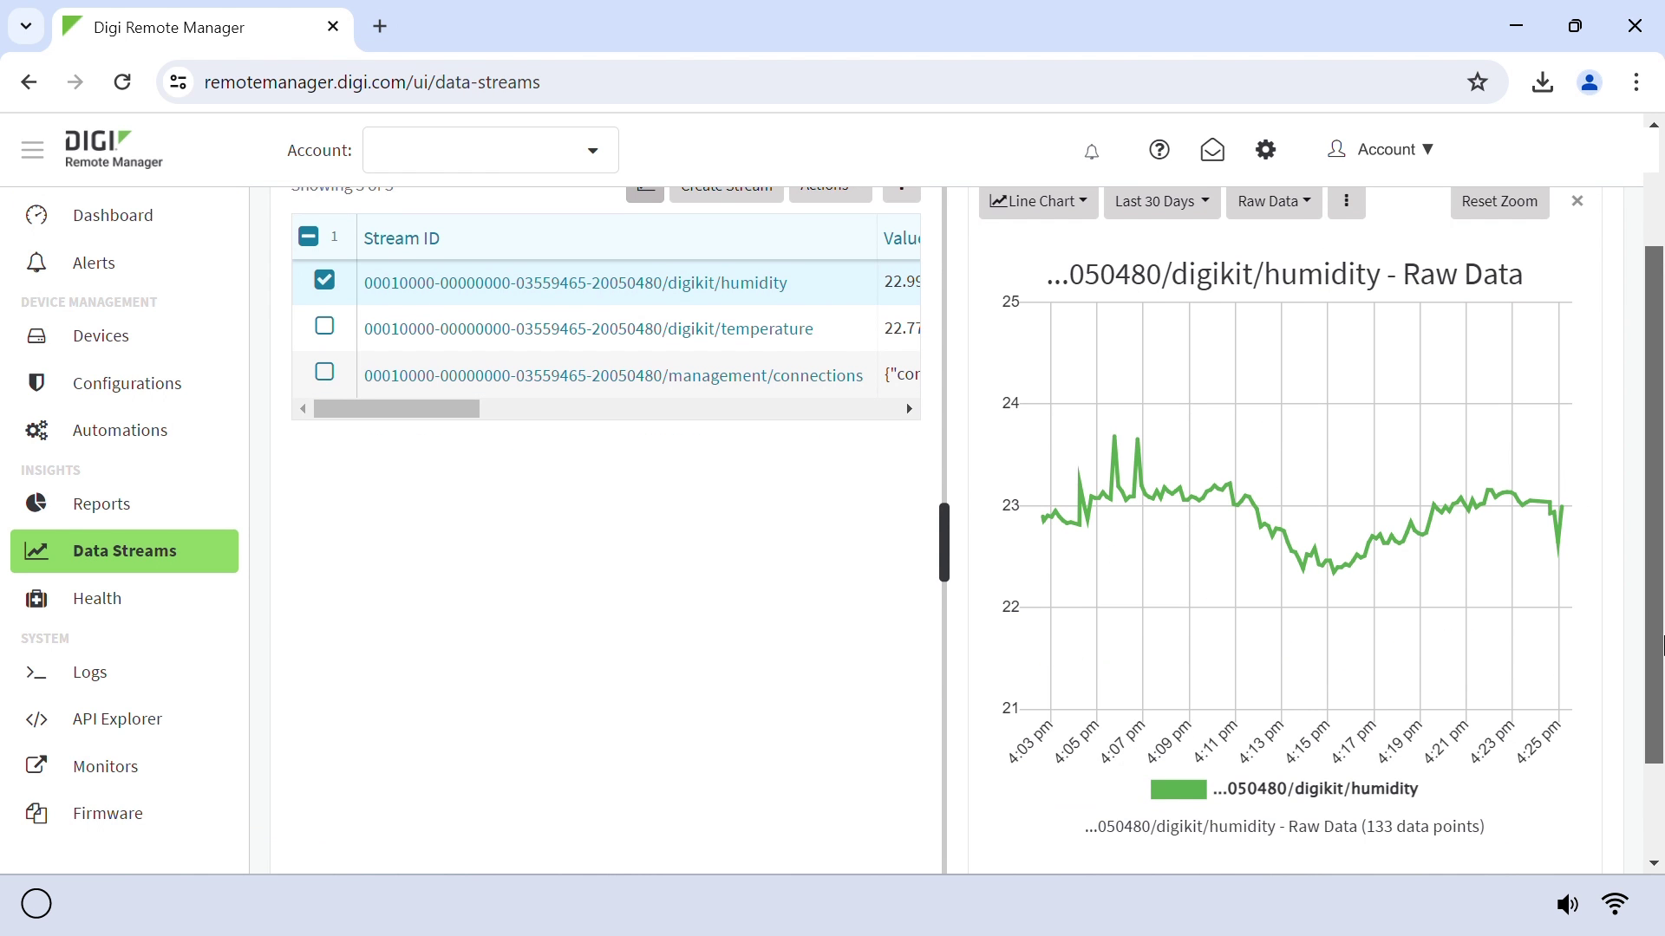
{"action": "left_click", "coordinate": [598, 345]}
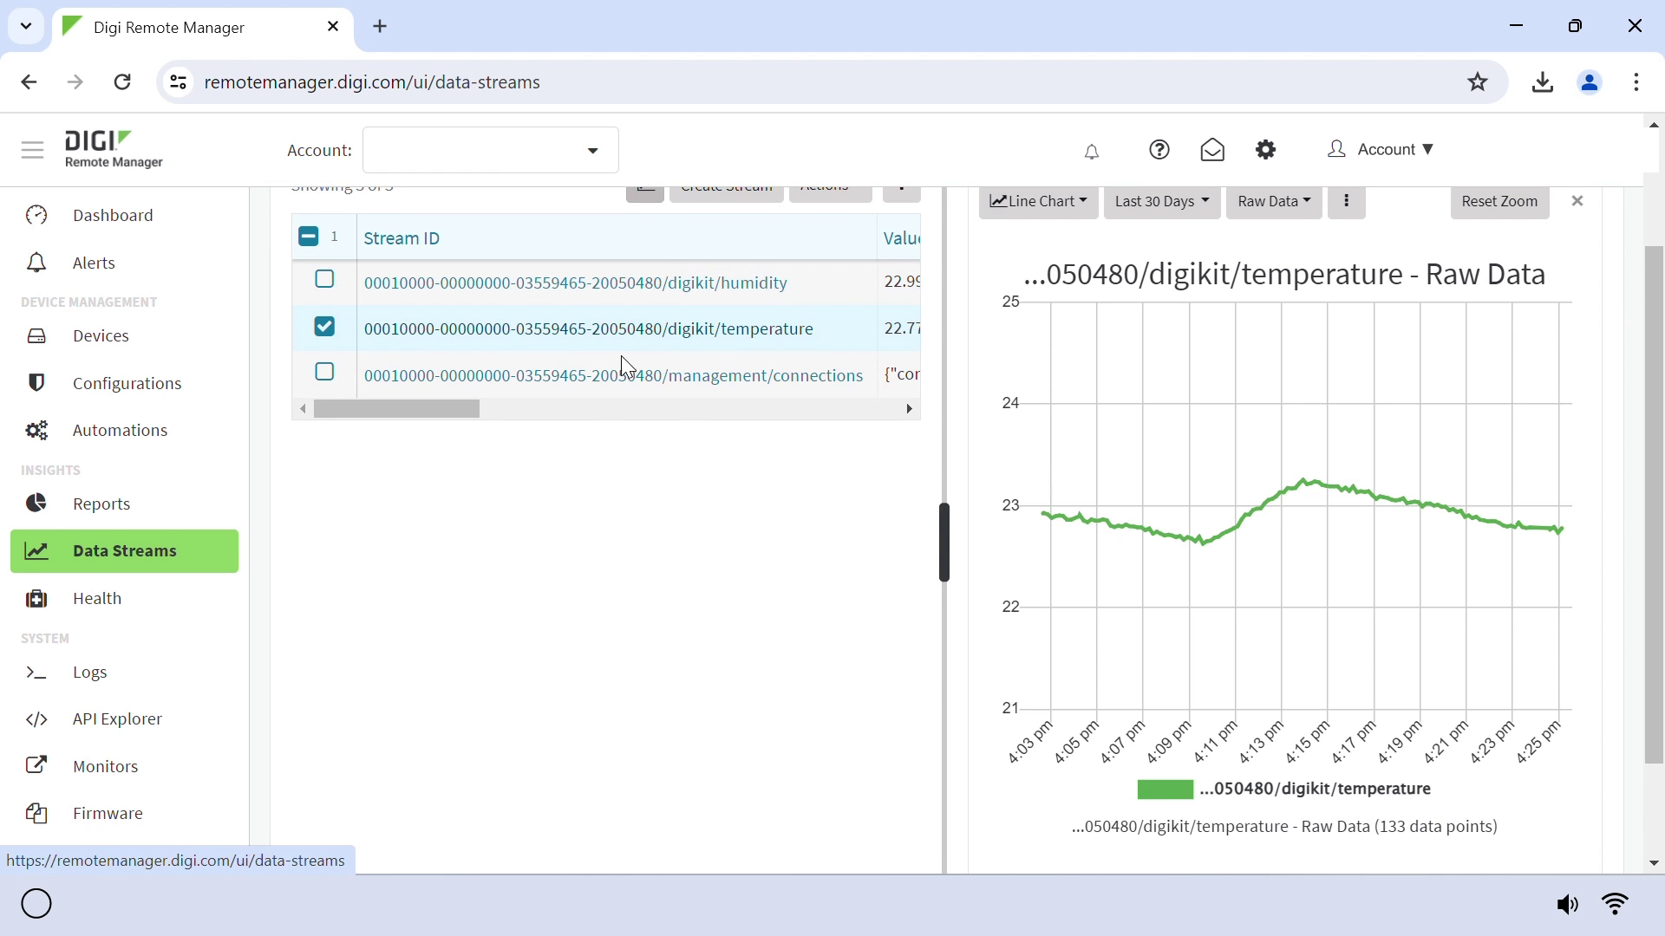